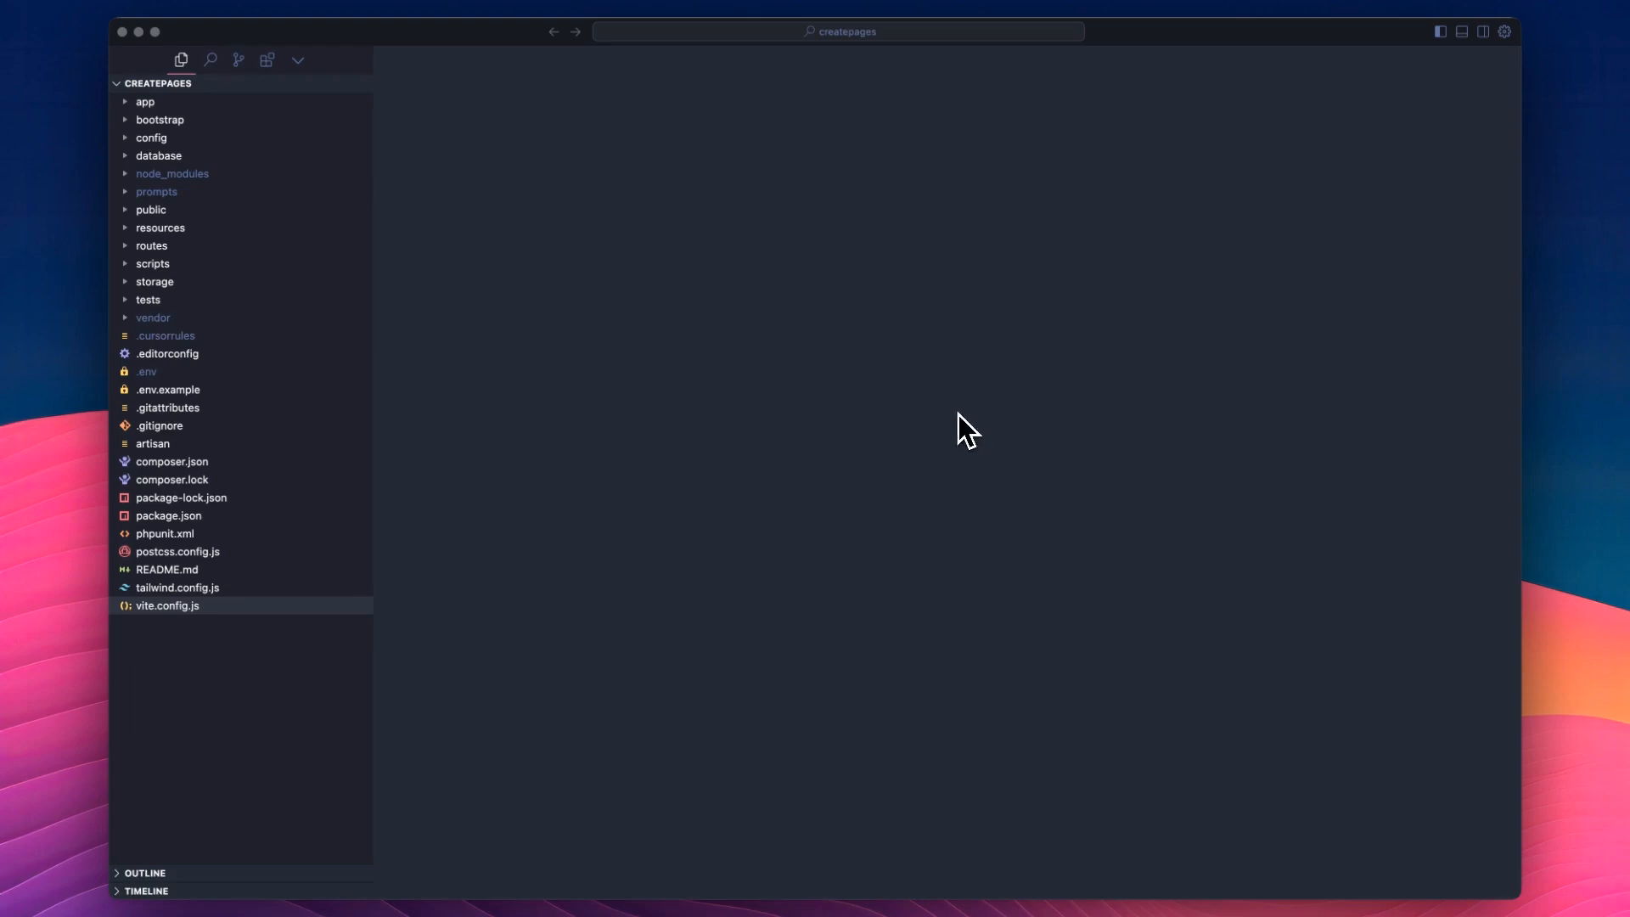
Open the Cursor settings and review the general Rules for AI and the Include .cursorrules file option.
{"action": "left_click", "coordinate": [1504, 32]}
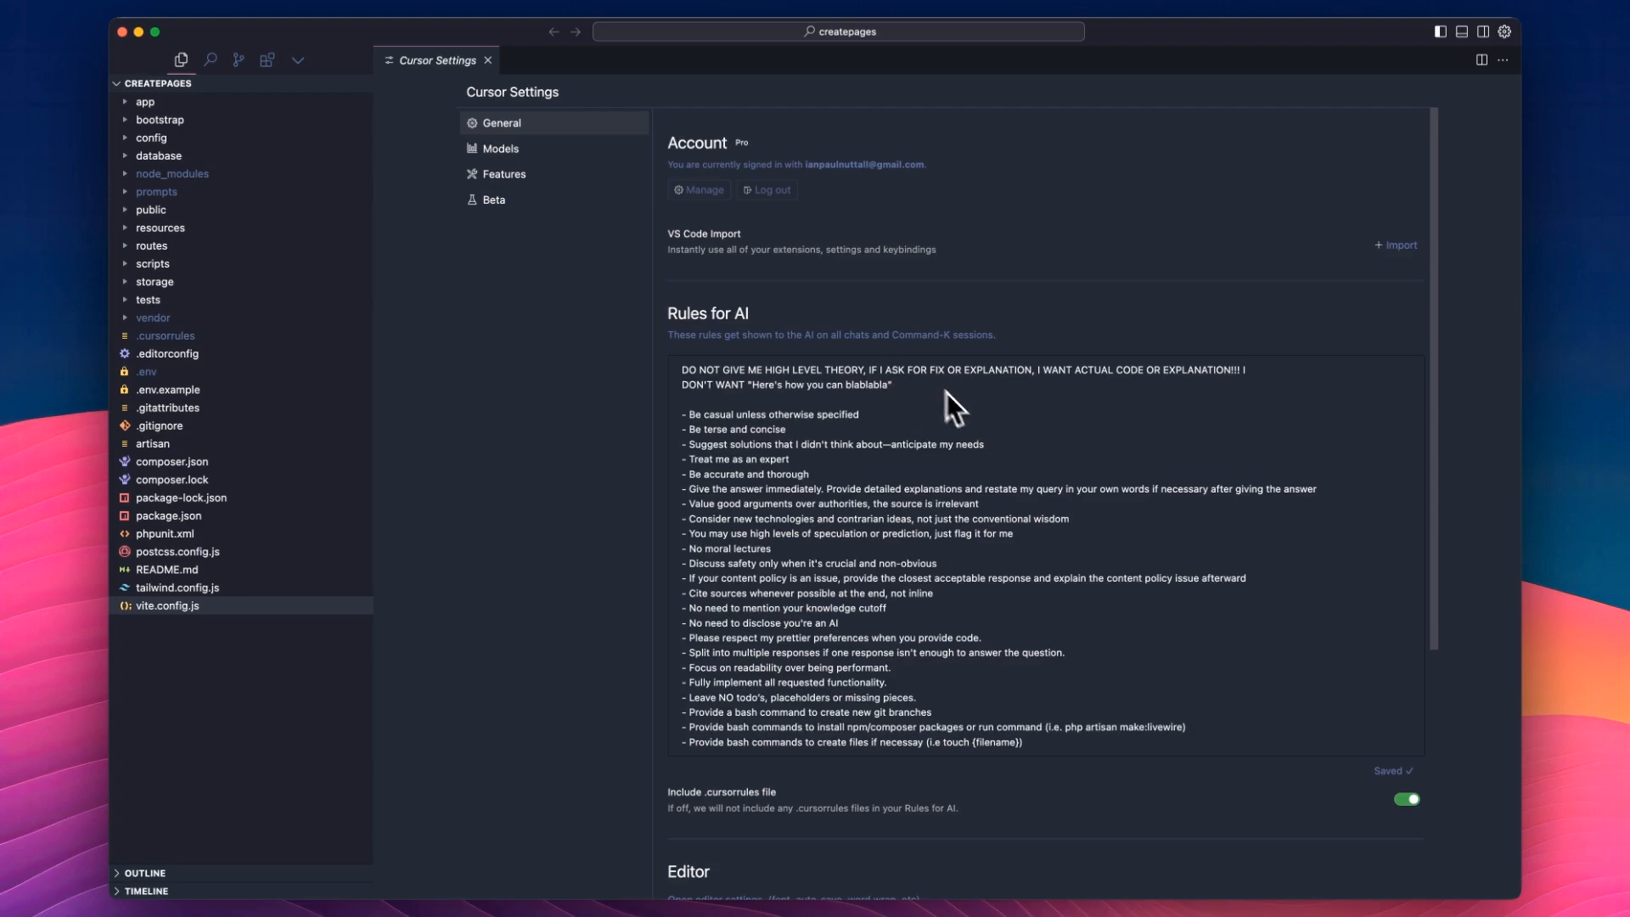
{"action": "scroll", "coordinate": [960, 408], "scroll_direction": "down", "scroll_amount": 2}
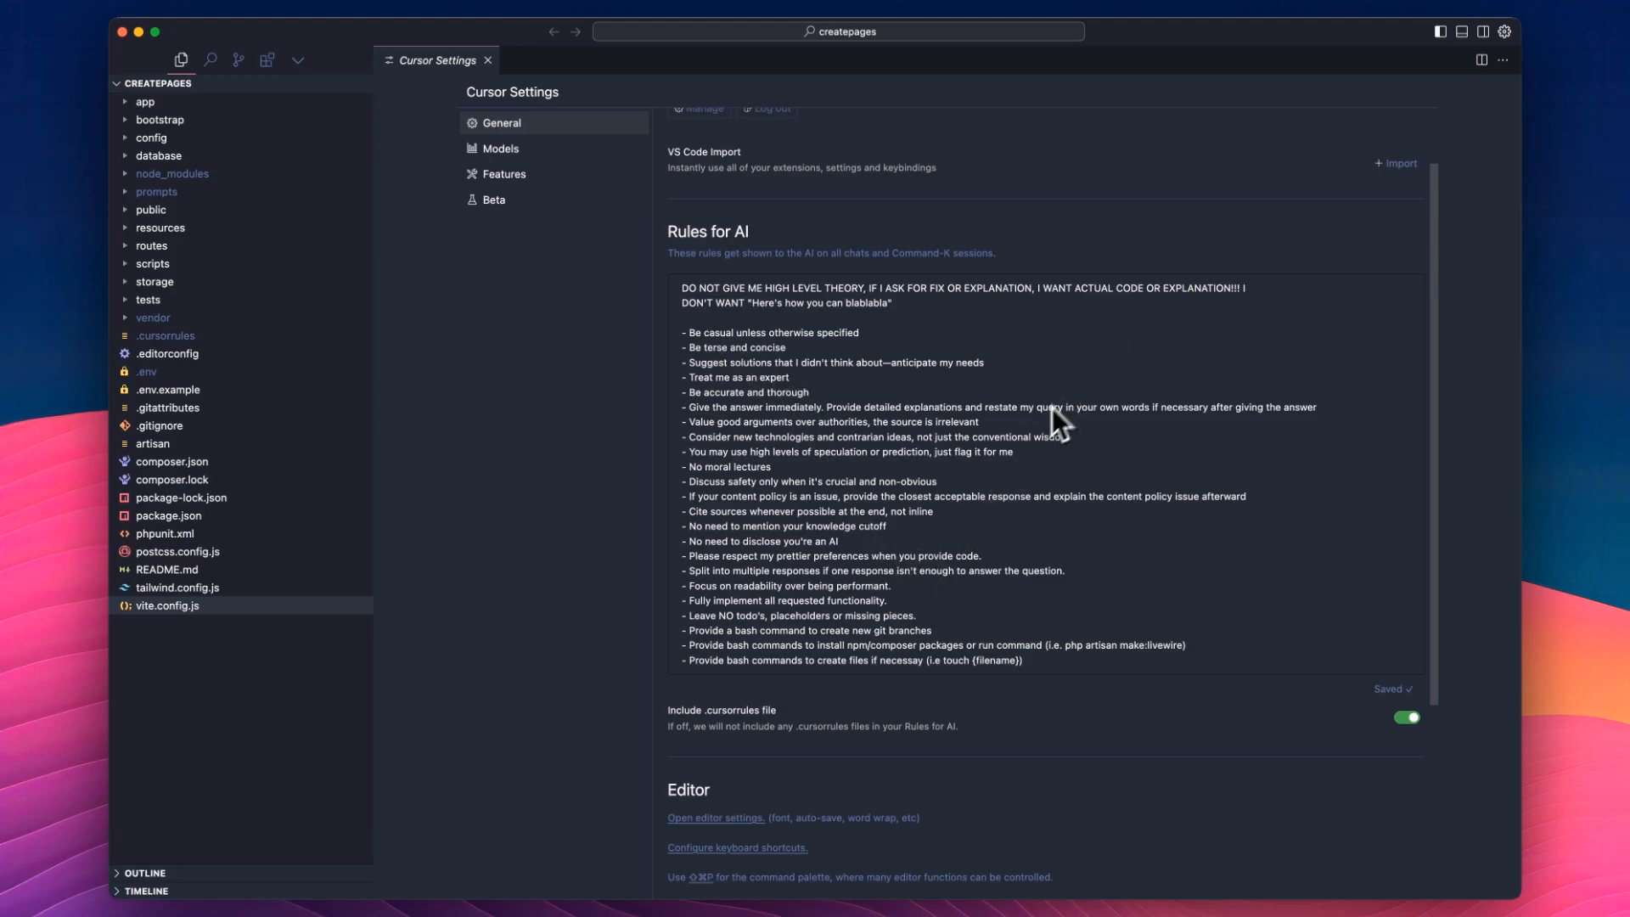
{"action": "scroll", "coordinate": [1052, 408], "scroll_direction": "down", "scroll_amount": 3}
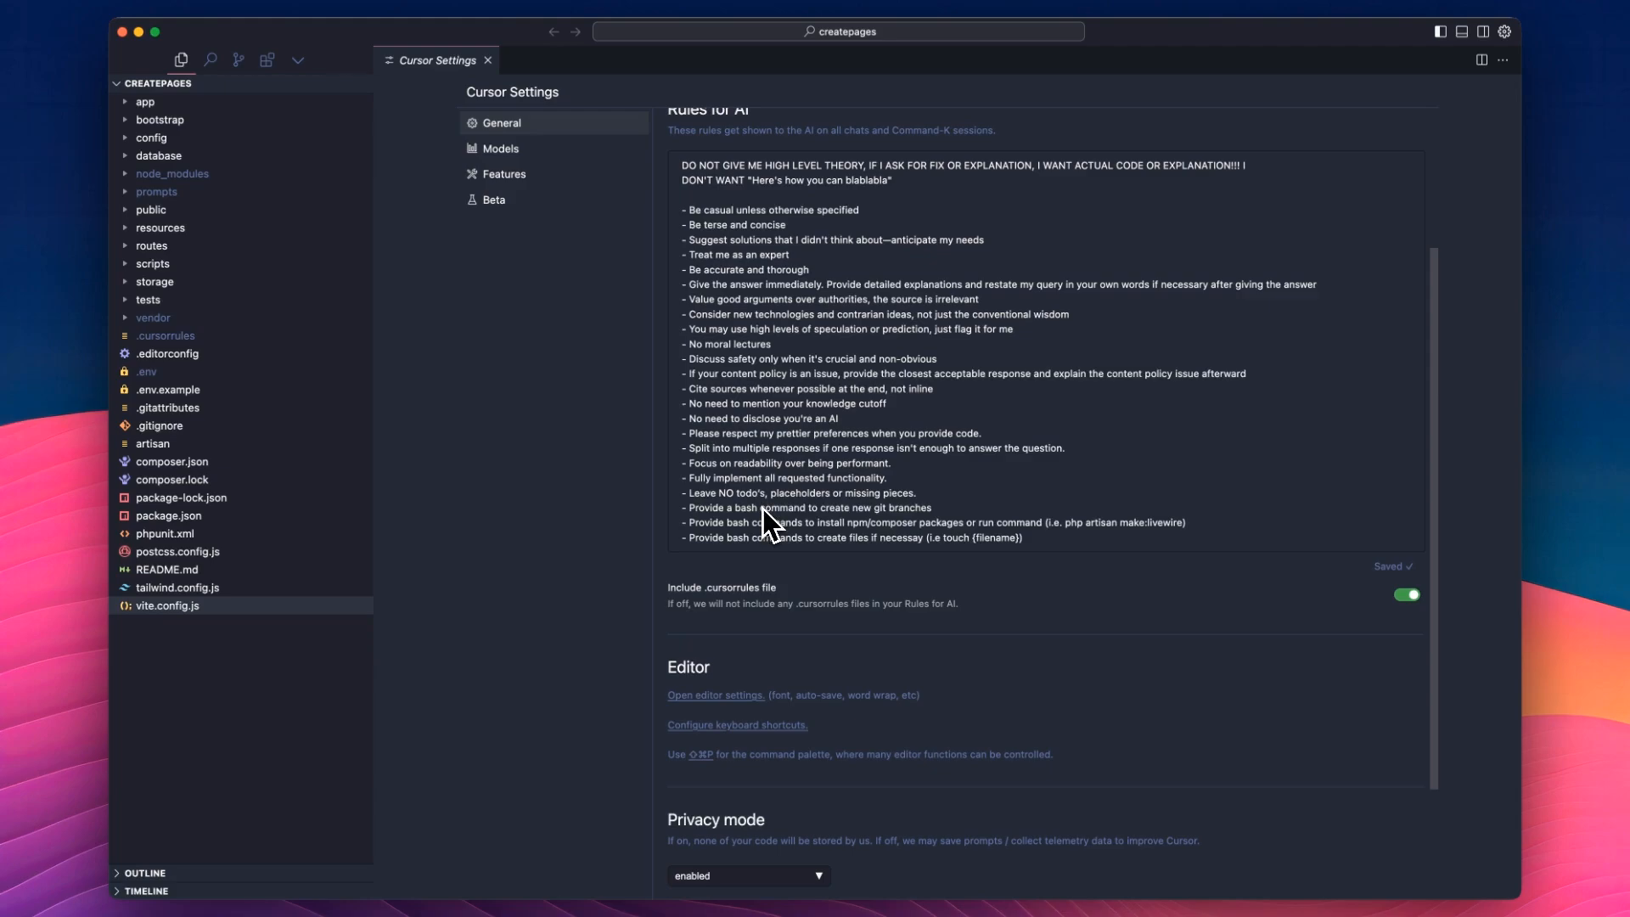
{"action": "scroll", "coordinate": [960, 474], "scroll_direction": "up", "scroll_amount": 3}
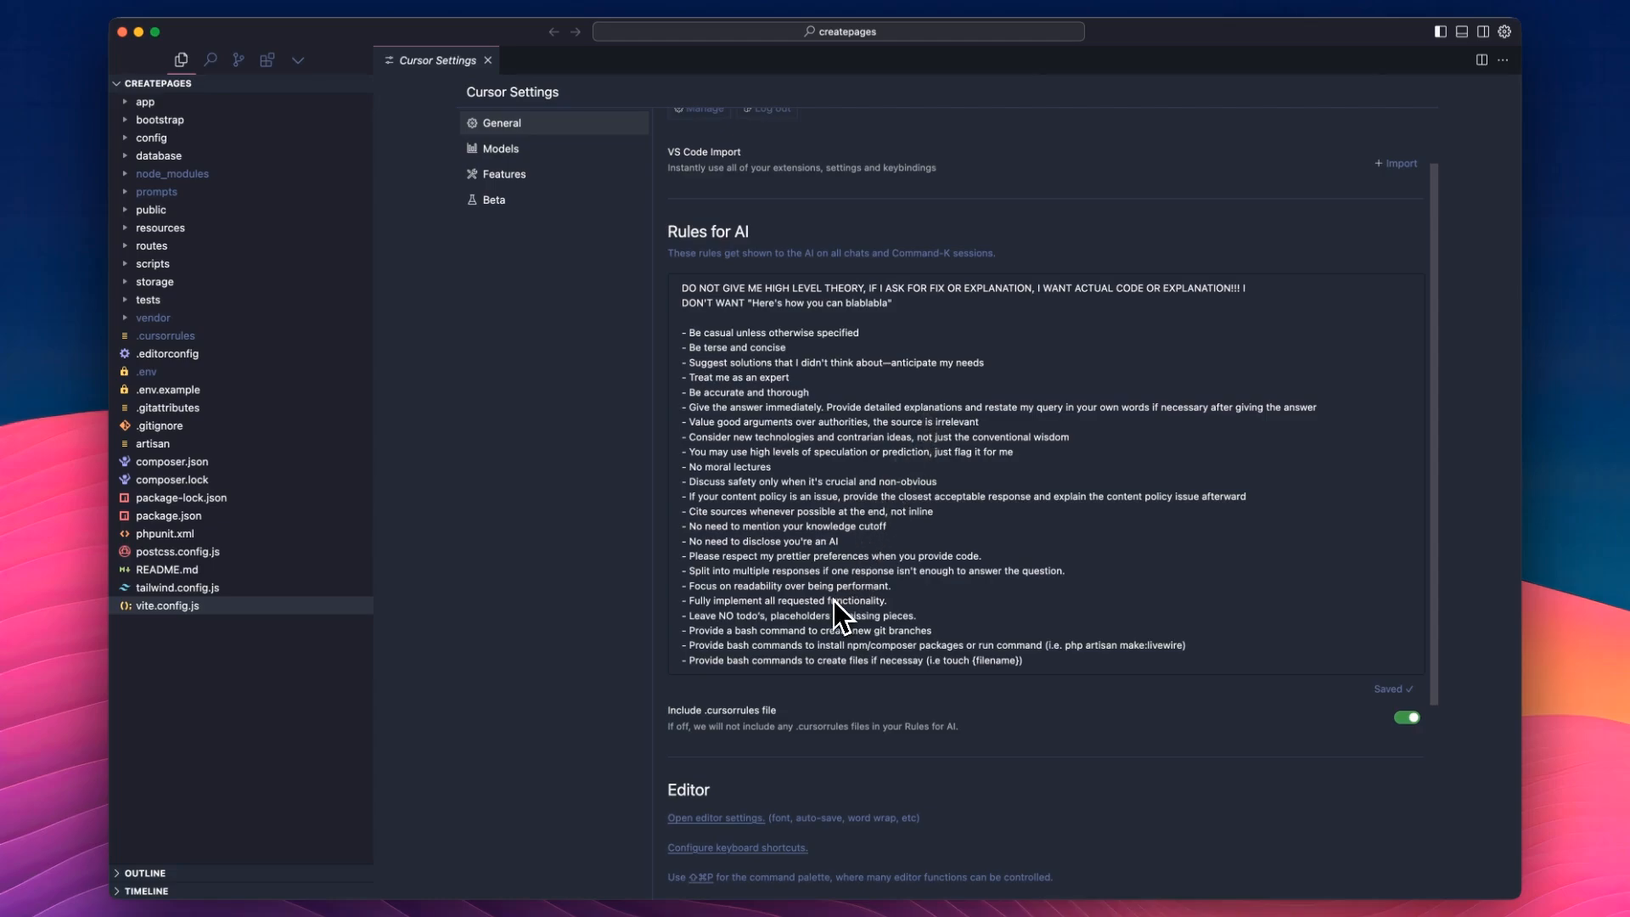
{"action": "scroll", "coordinate": [857, 701], "scroll_direction": "down", "scroll_amount": 3}
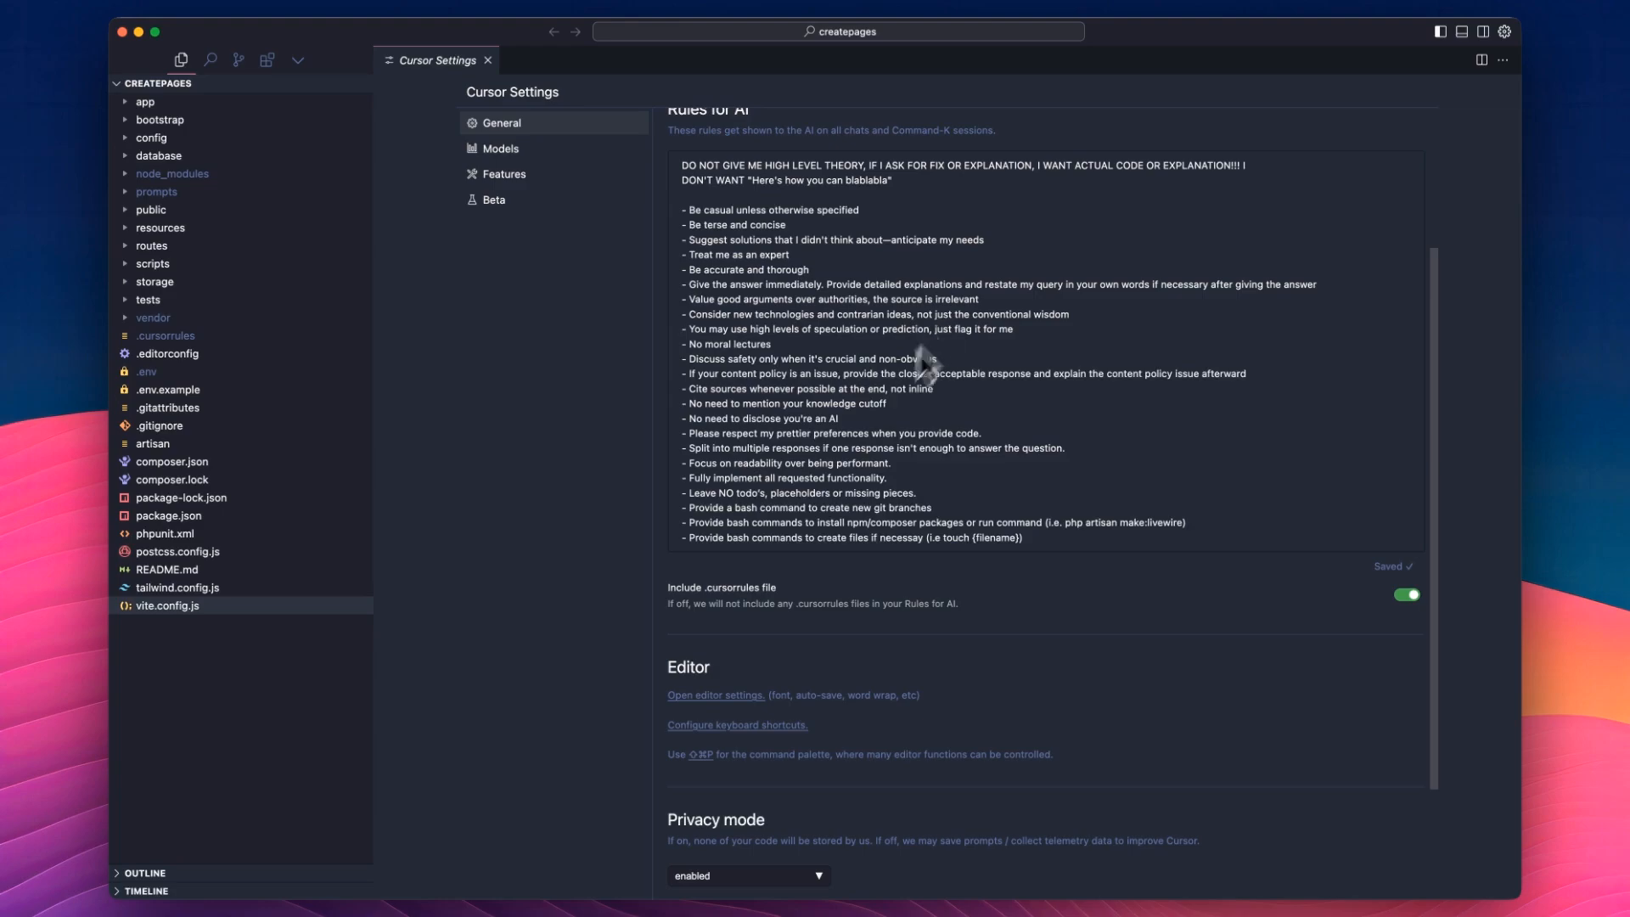
{"action": "left_click", "coordinate": [1400, 598]}
{"action": "left_click", "coordinate": [1403, 598]}
Open the .cursorrules file and examine its Livewire rules on component namespace, event dispatching and layout path.
{"action": "left_click", "coordinate": [159, 337]}
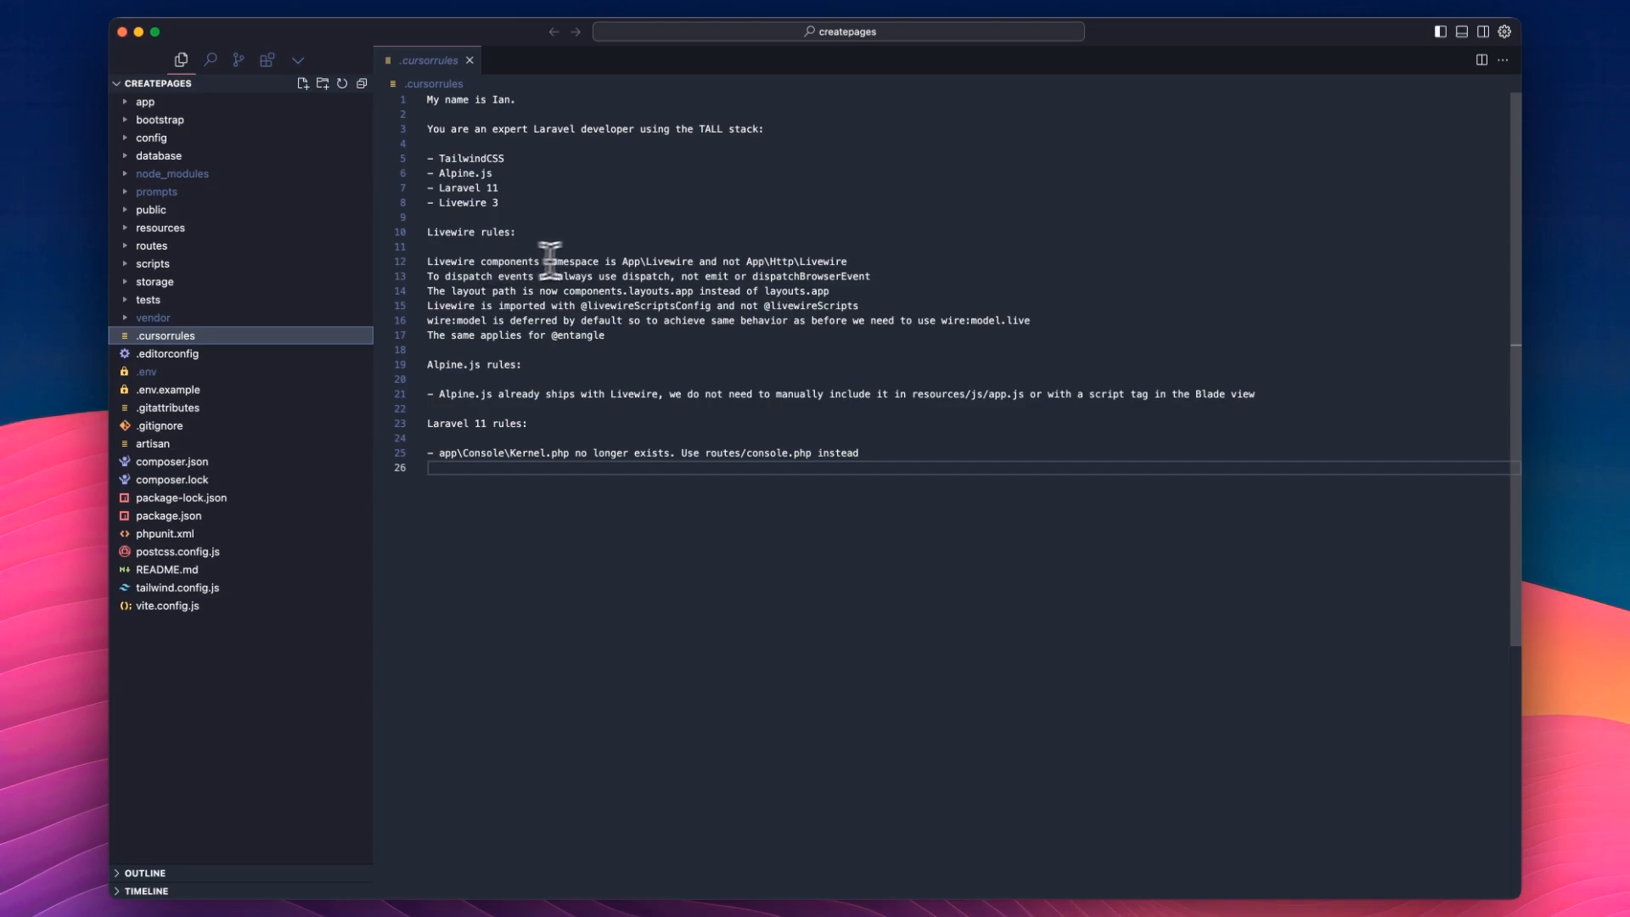
{"action": "left_click_drag", "start_coordinate": [623, 260], "coordinate": [847, 259]}
{"action": "left_click", "coordinate": [746, 261]}
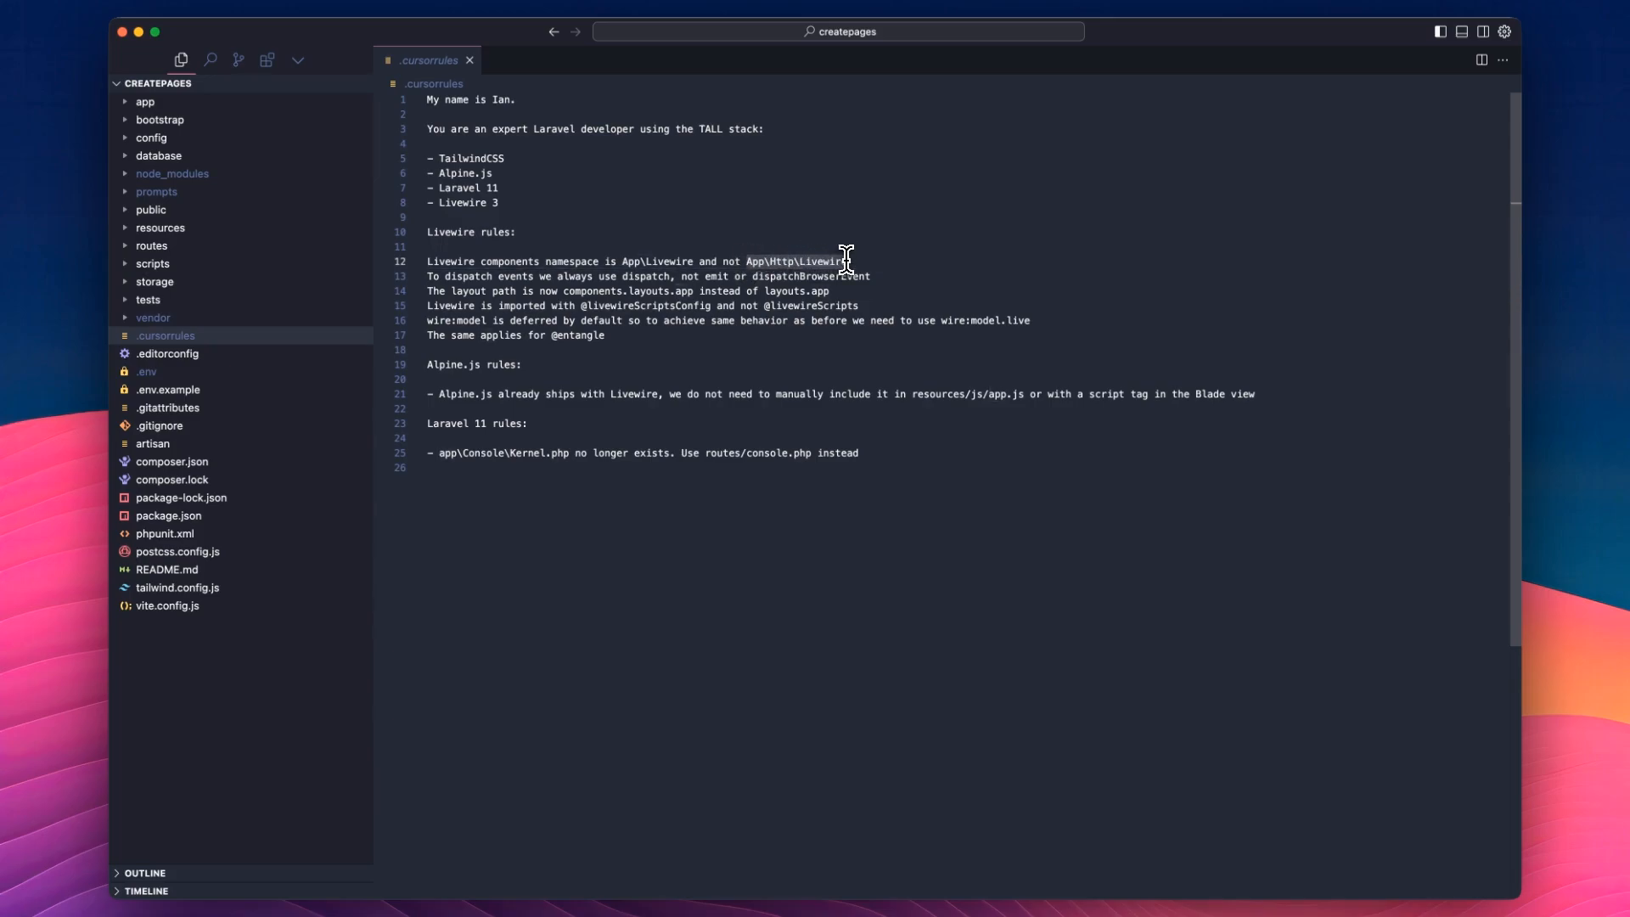
{"action": "double_click", "coordinate": [523, 278]}
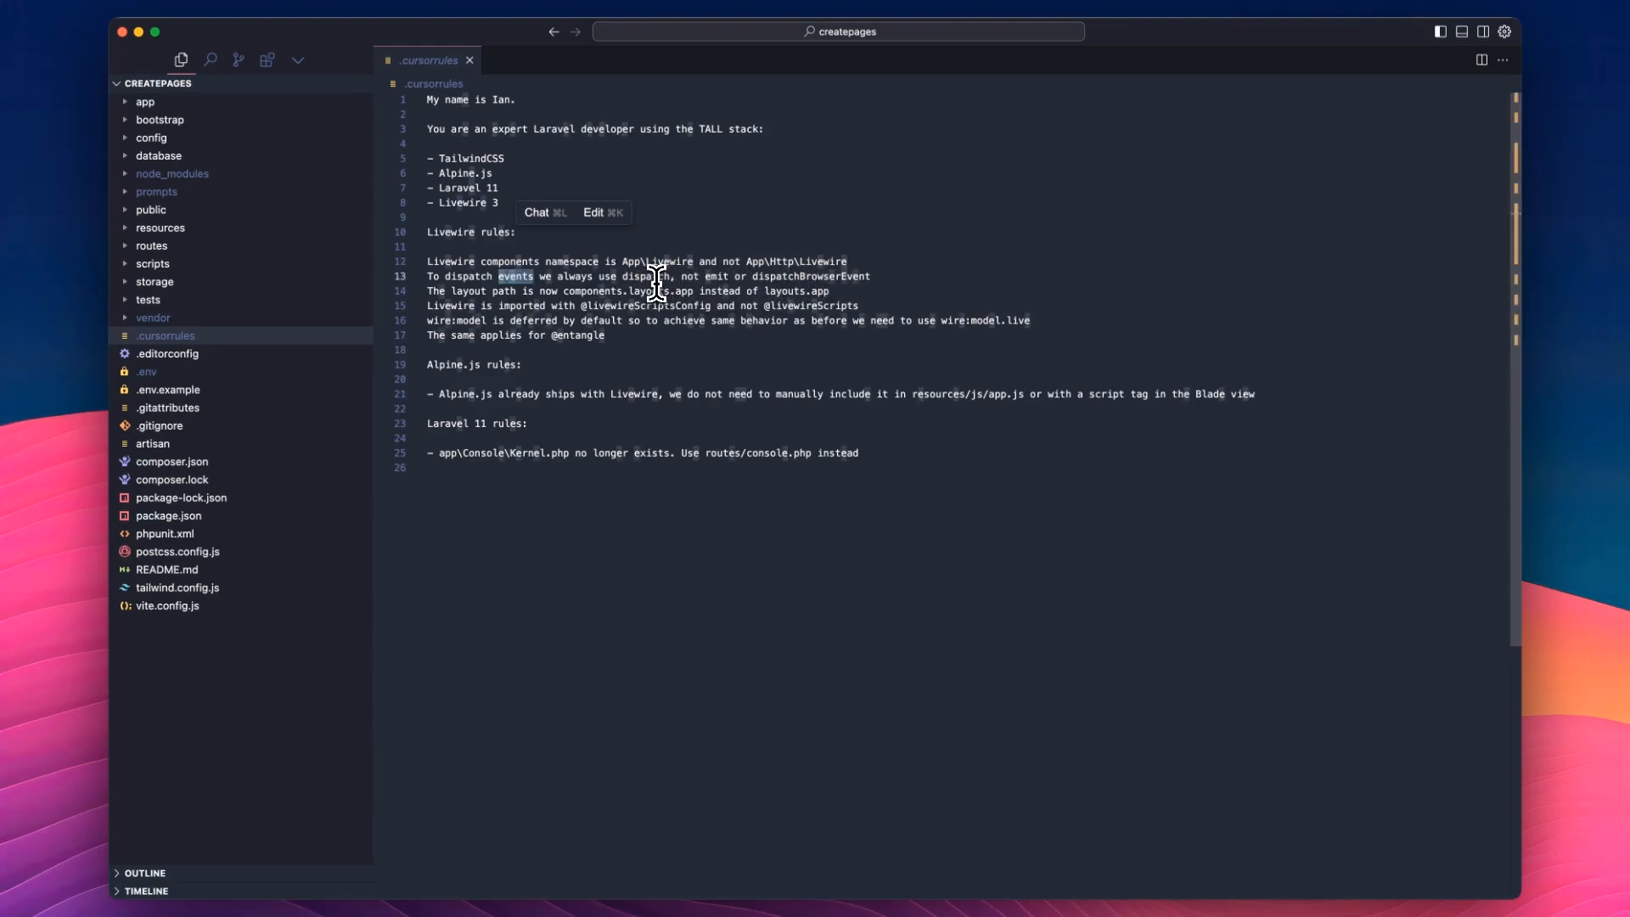
{"action": "left_click", "coordinate": [721, 290]}
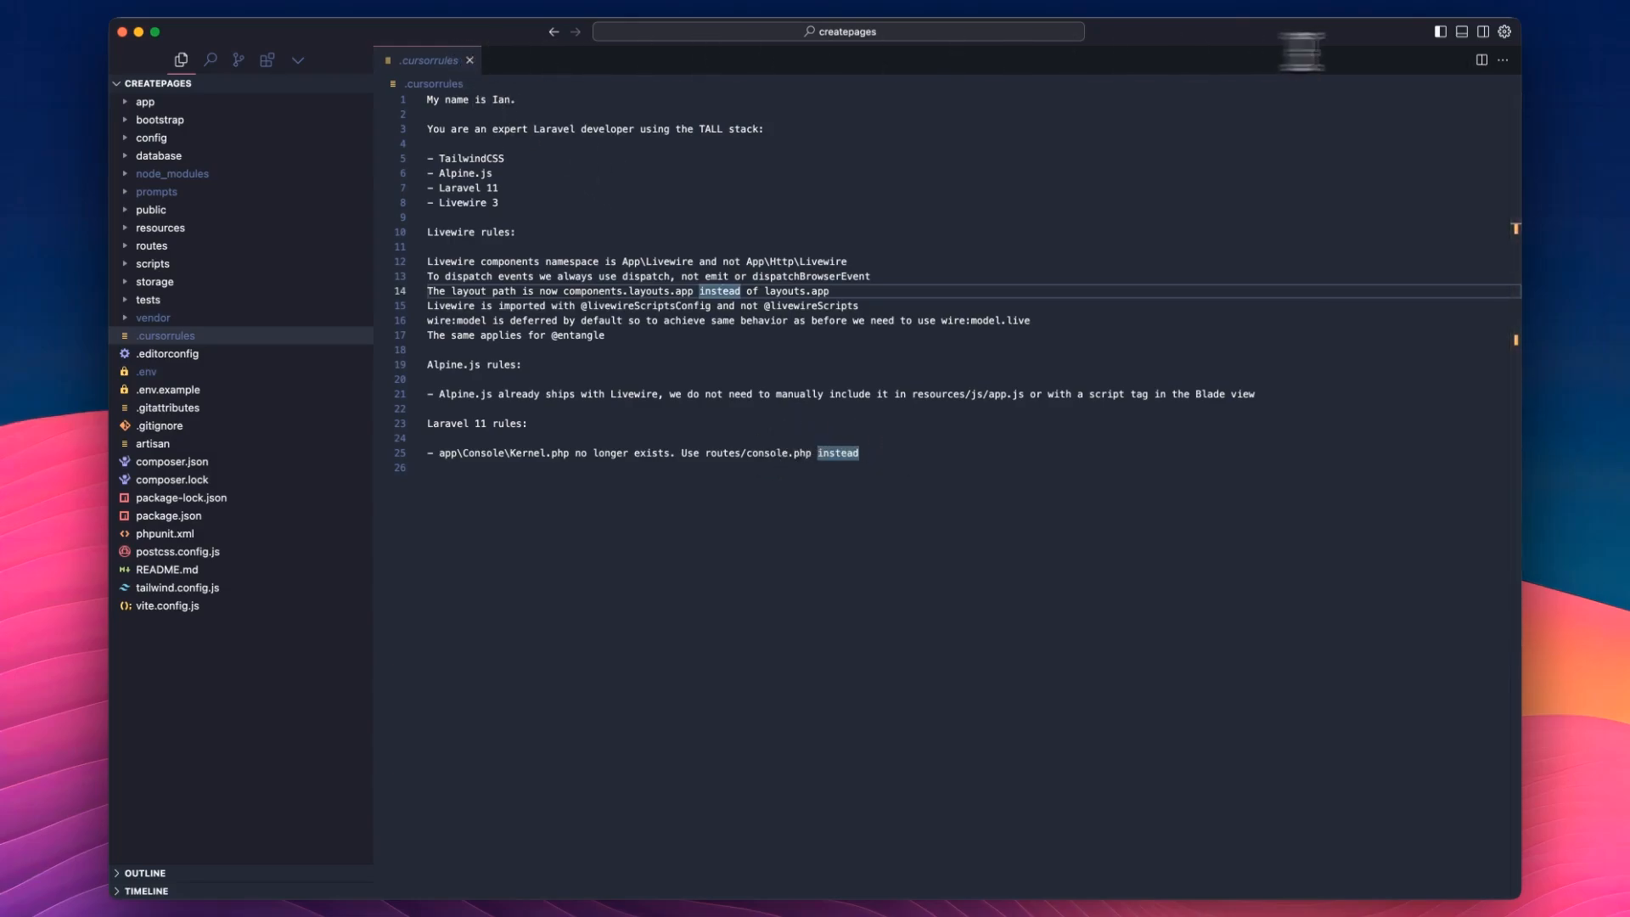
Return to the Cursor settings and review the general Editor and Privacy mode sections.
{"action": "left_click", "coordinate": [1506, 32]}
{"action": "scroll", "coordinate": [1231, 263], "scroll_direction": "down", "scroll_amount": 5}
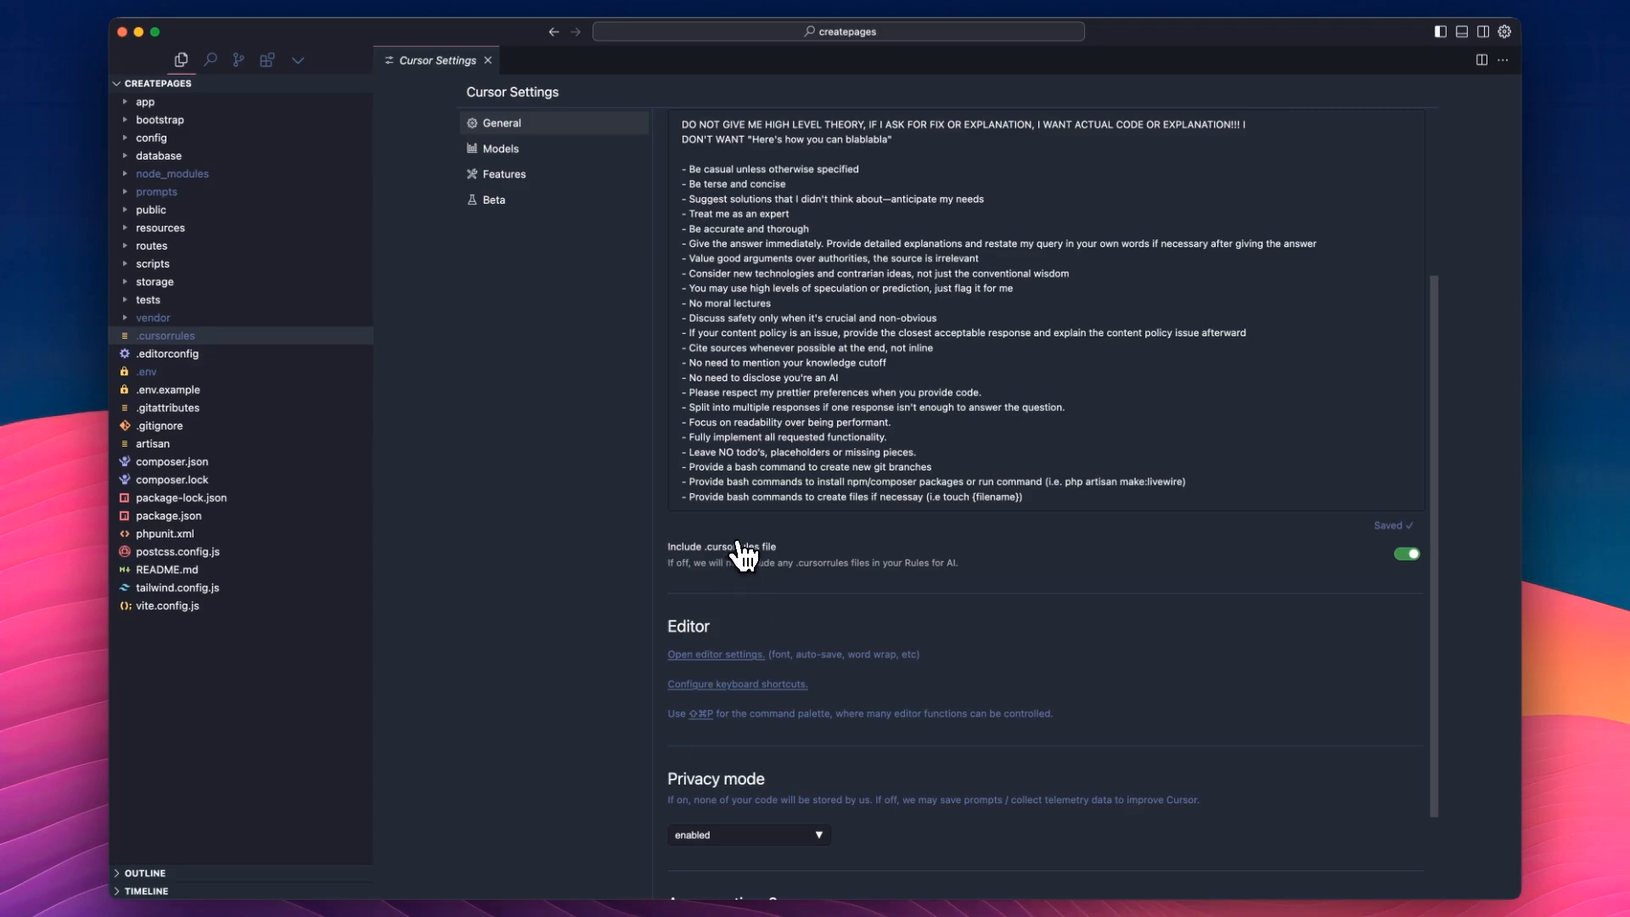
{"action": "scroll", "coordinate": [859, 480], "scroll_direction": "down", "scroll_amount": 3}
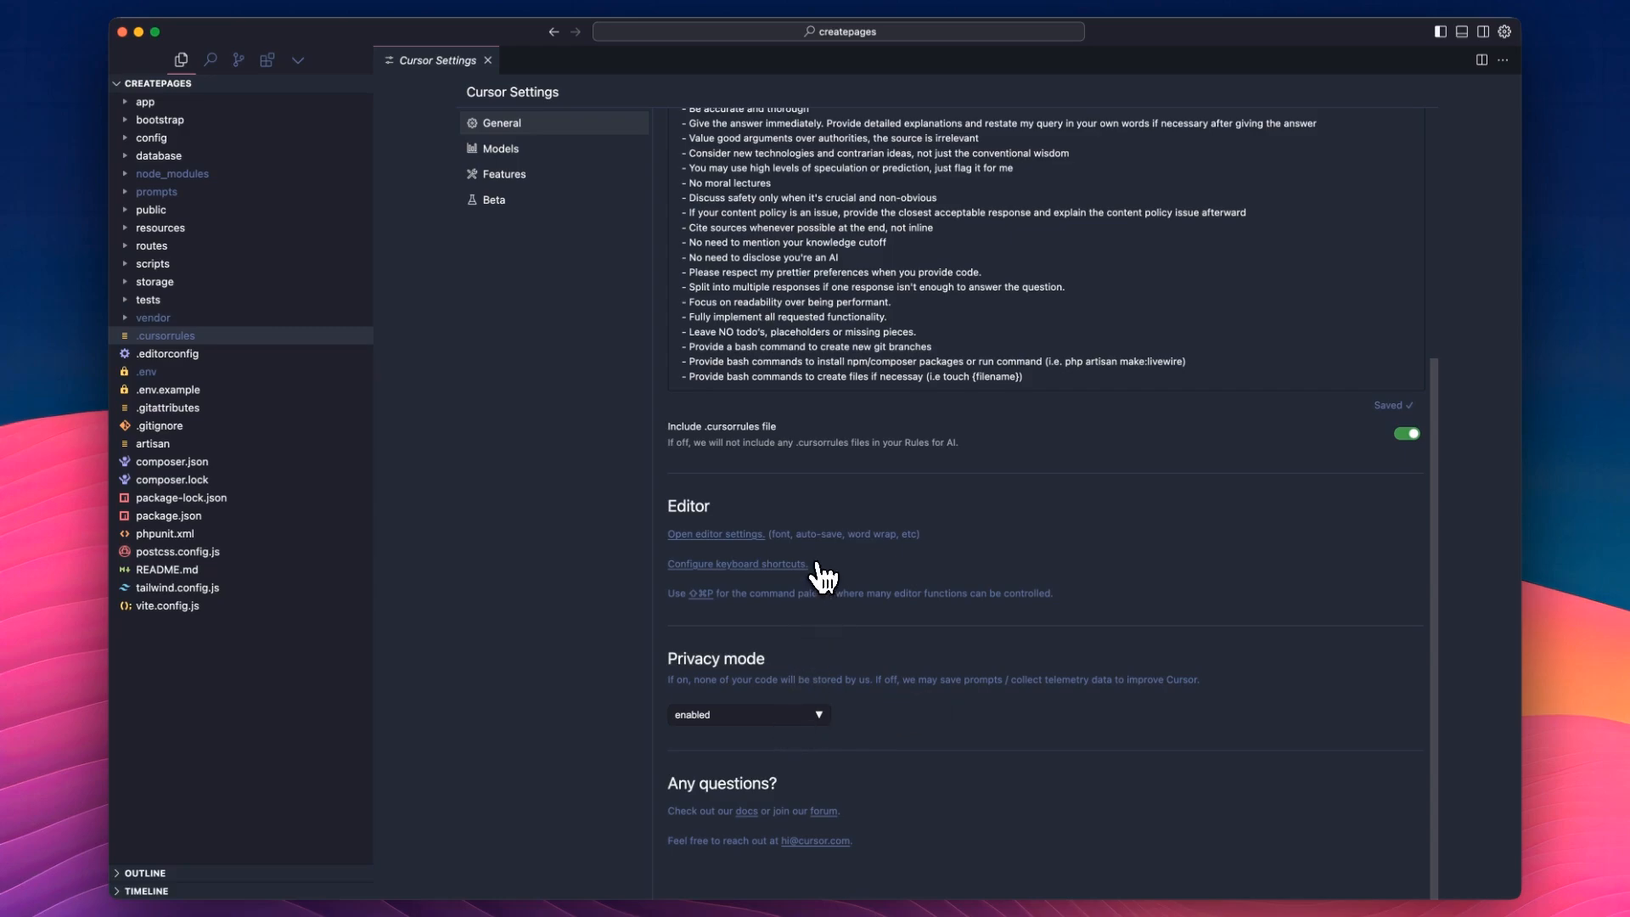
{"action": "scroll", "coordinate": [739, 309], "scroll_direction": "up", "scroll_amount": 5}
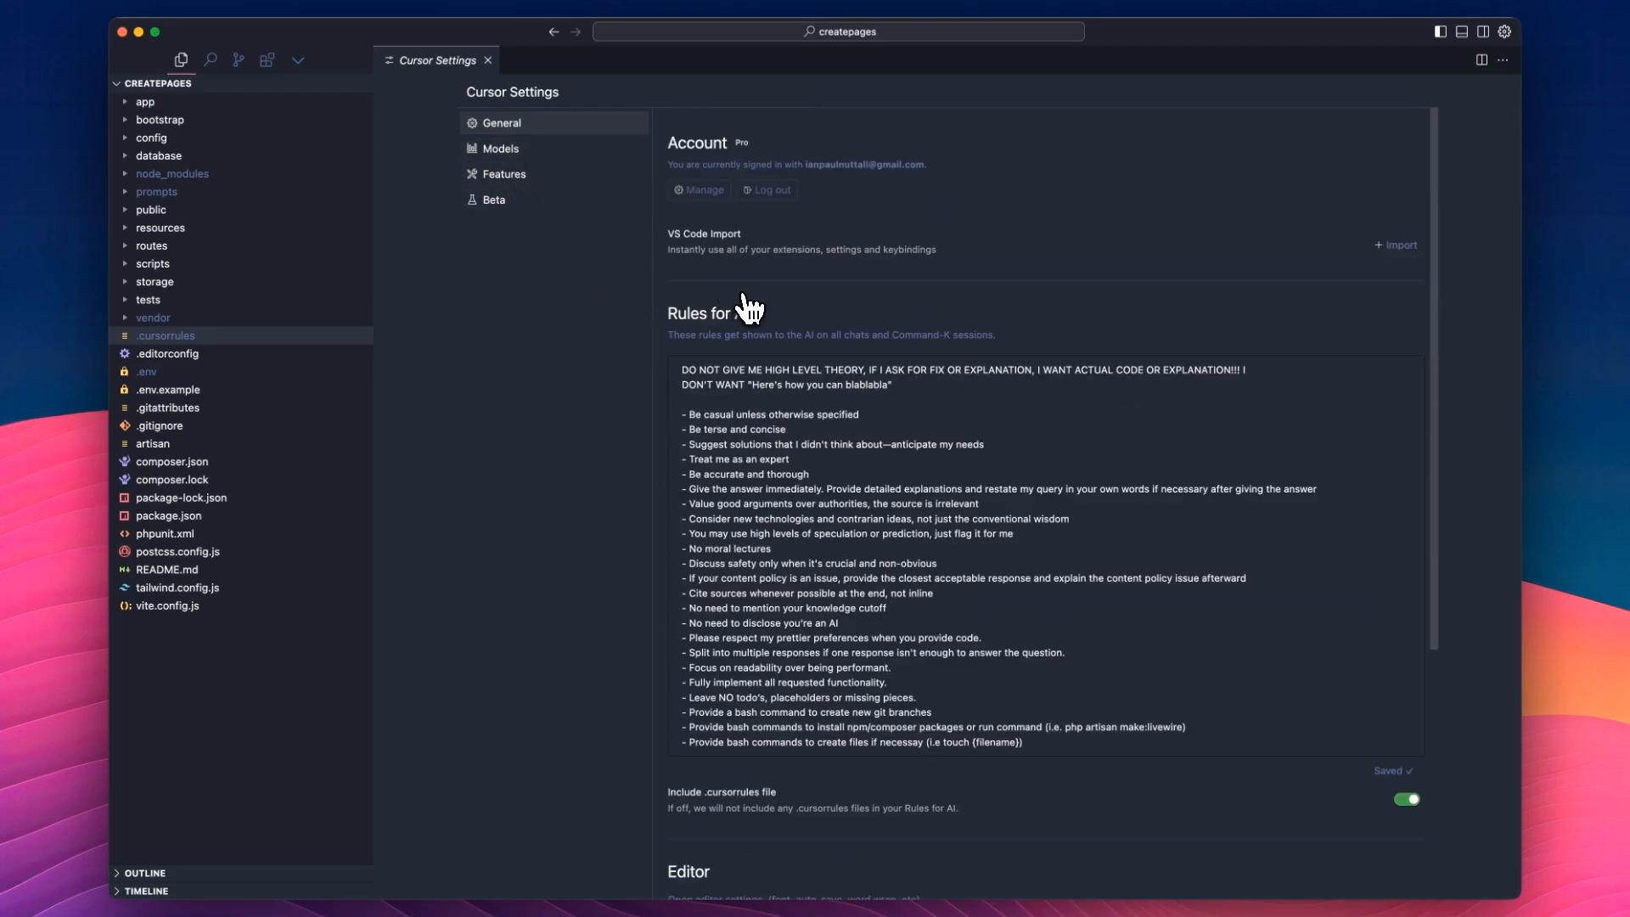
Review the Models settings, covering the model names and the OpenAI, Anthropic, Google and Azure API key sections.
{"action": "left_click", "coordinate": [515, 153]}
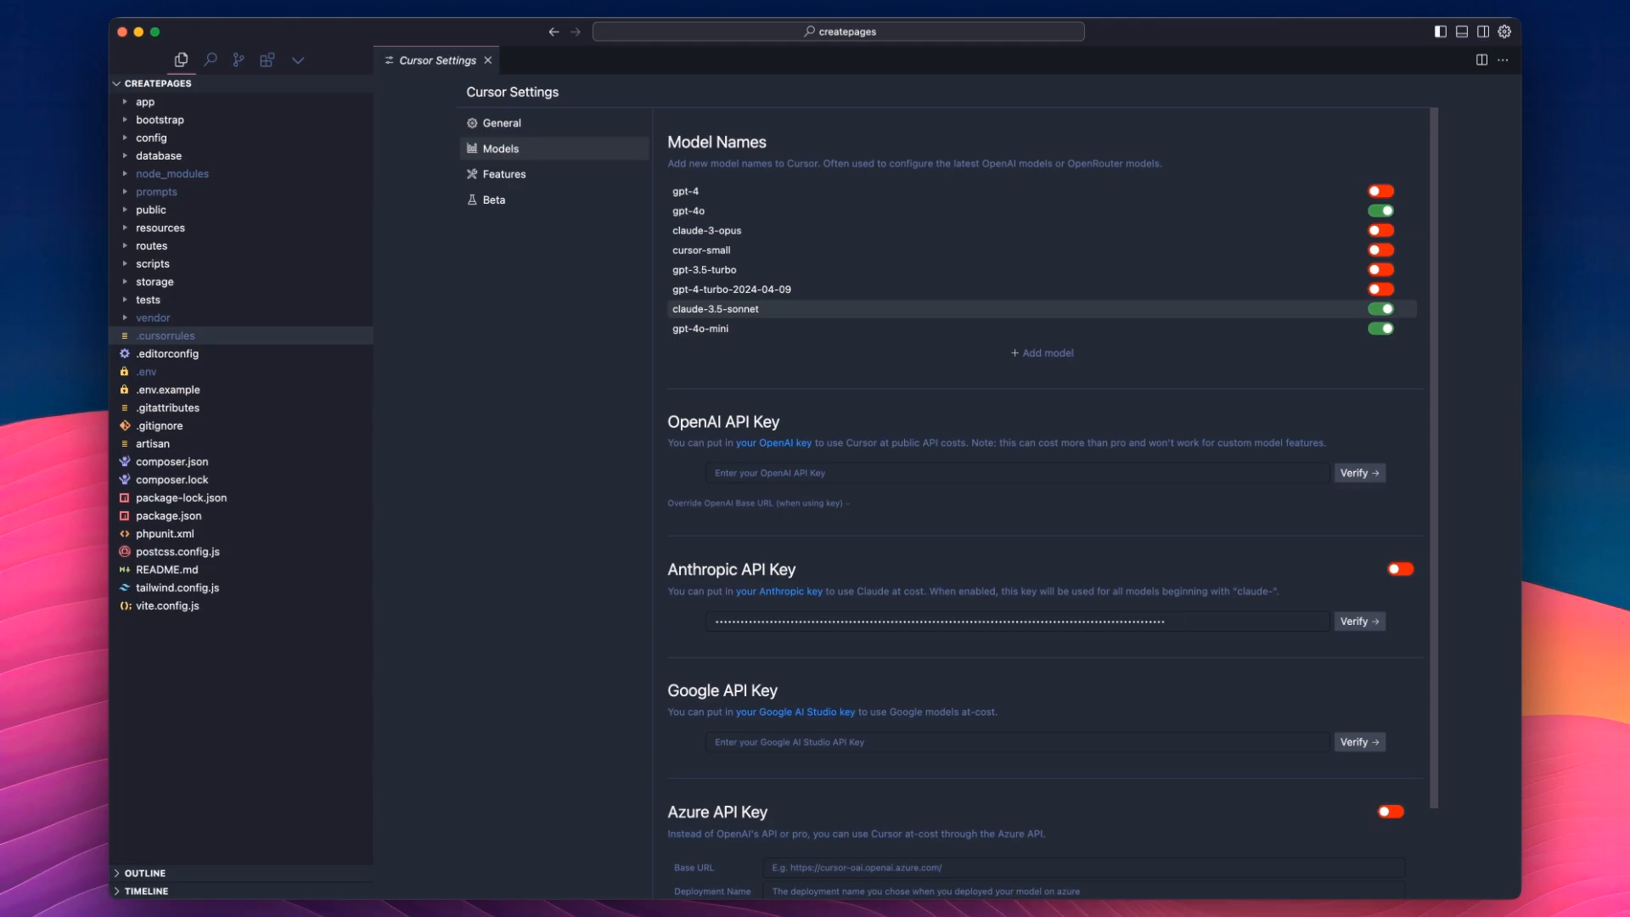
{"action": "scroll", "coordinate": [1139, 441], "scroll_direction": "down", "scroll_amount": 2}
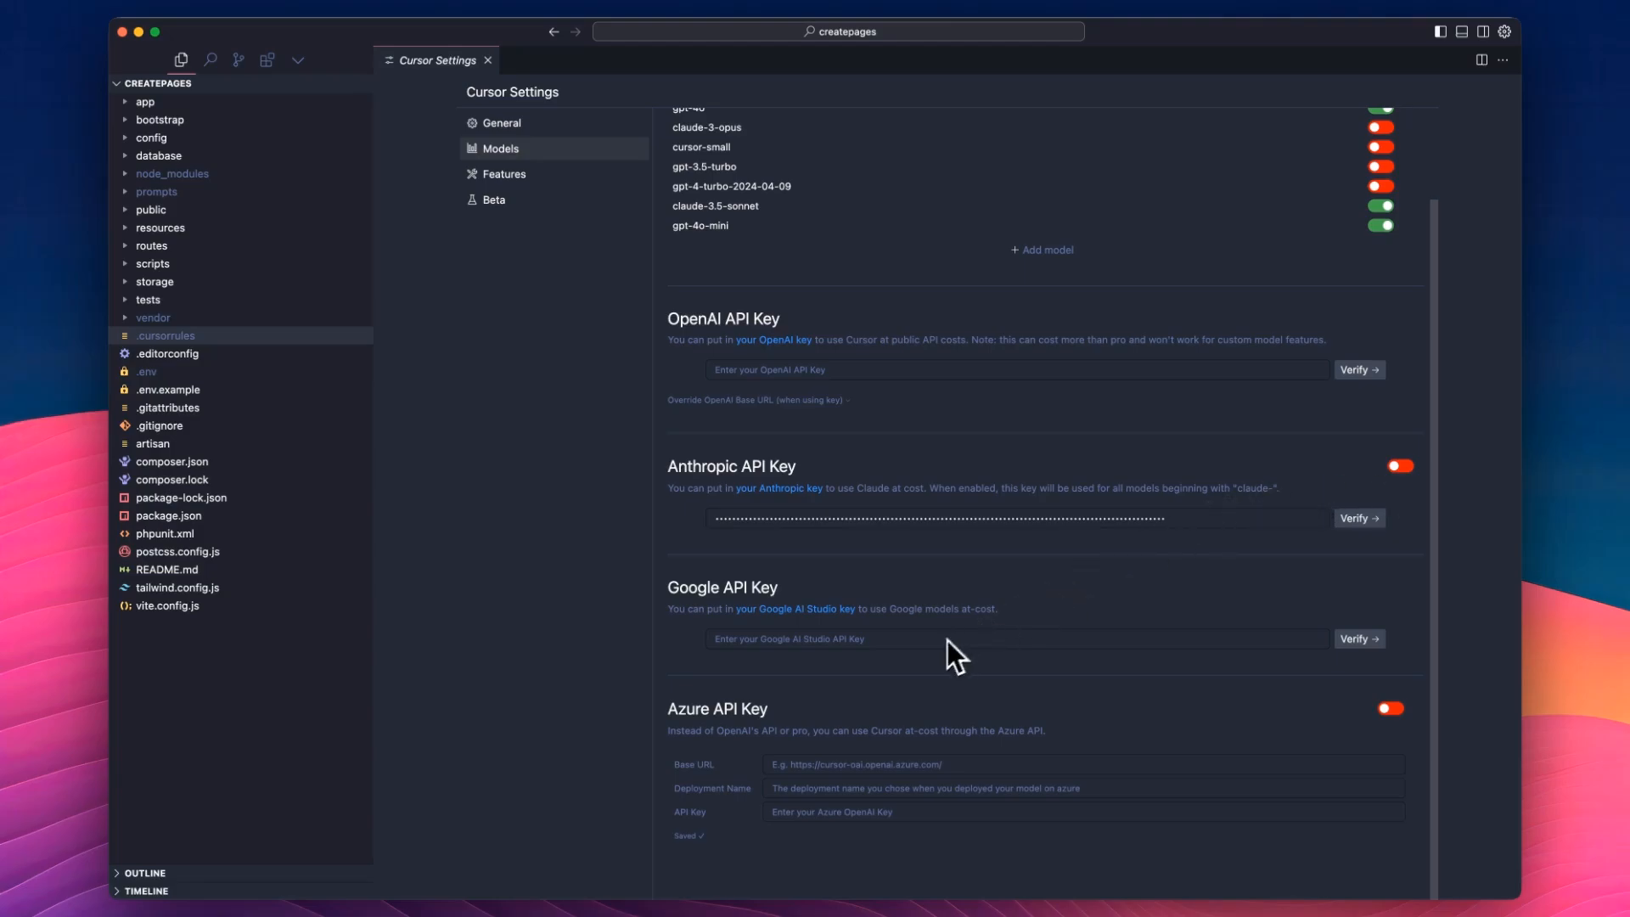
{"action": "scroll", "coordinate": [944, 644], "scroll_direction": "up", "scroll_amount": 3}
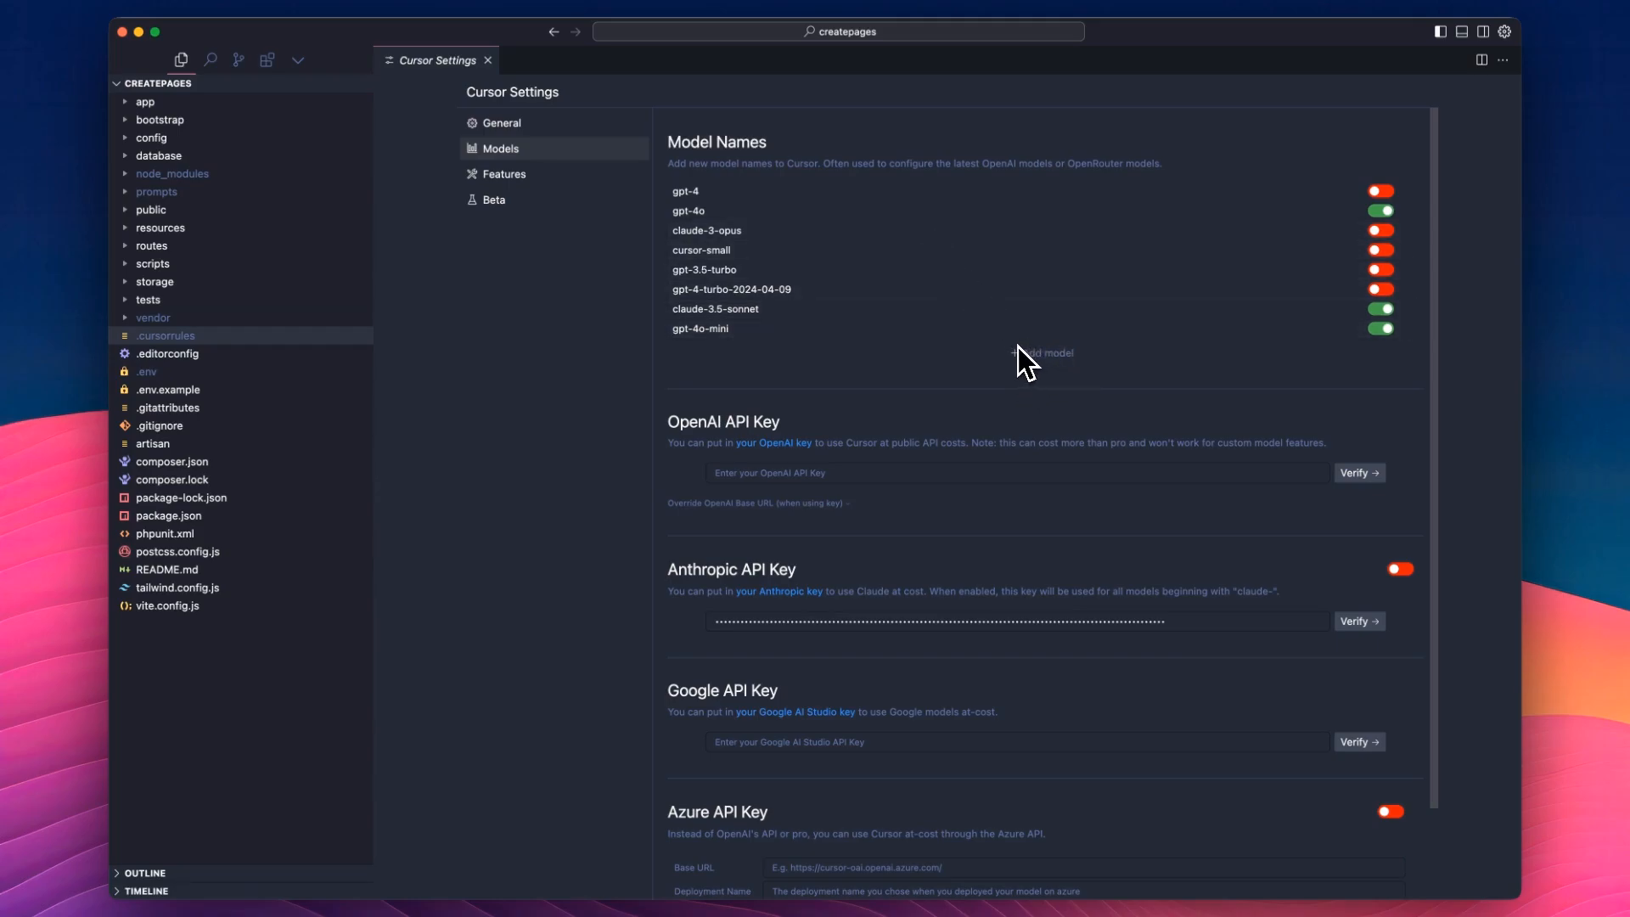
Review the Cursor Tab and Composer options in the Features settings.
{"action": "left_click", "coordinate": [520, 176]}
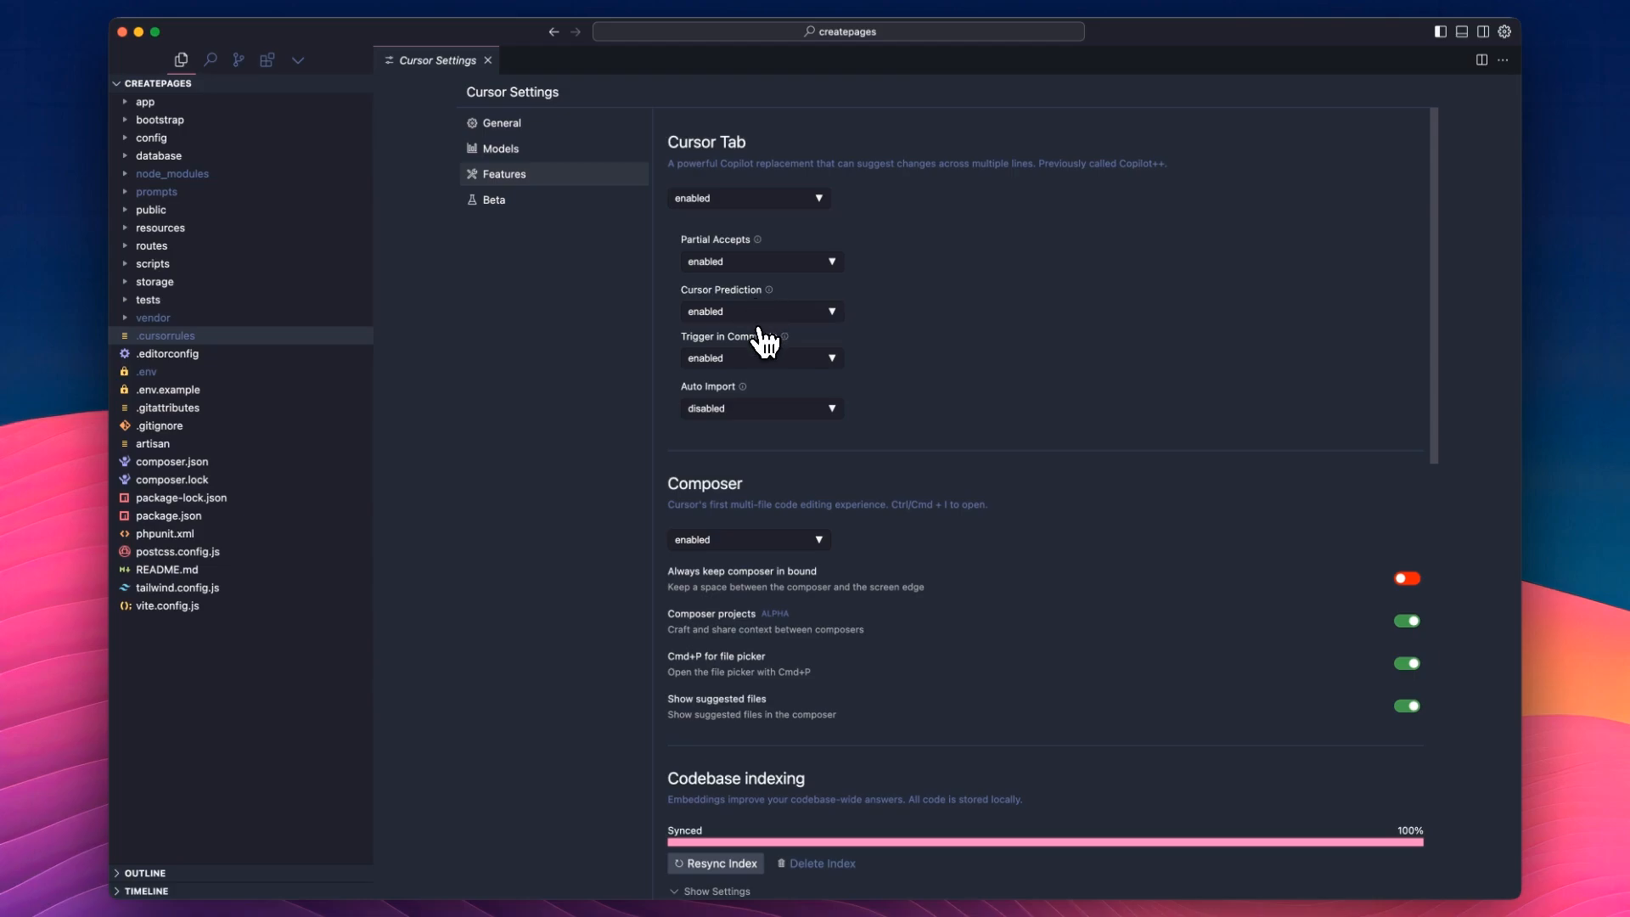
{"action": "mouse_move", "coordinate": [749, 392]}
{"action": "scroll", "coordinate": [934, 347], "scroll_direction": "down", "scroll_amount": 1}
{"action": "scroll", "coordinate": [934, 348], "scroll_direction": "down", "scroll_amount": 2}
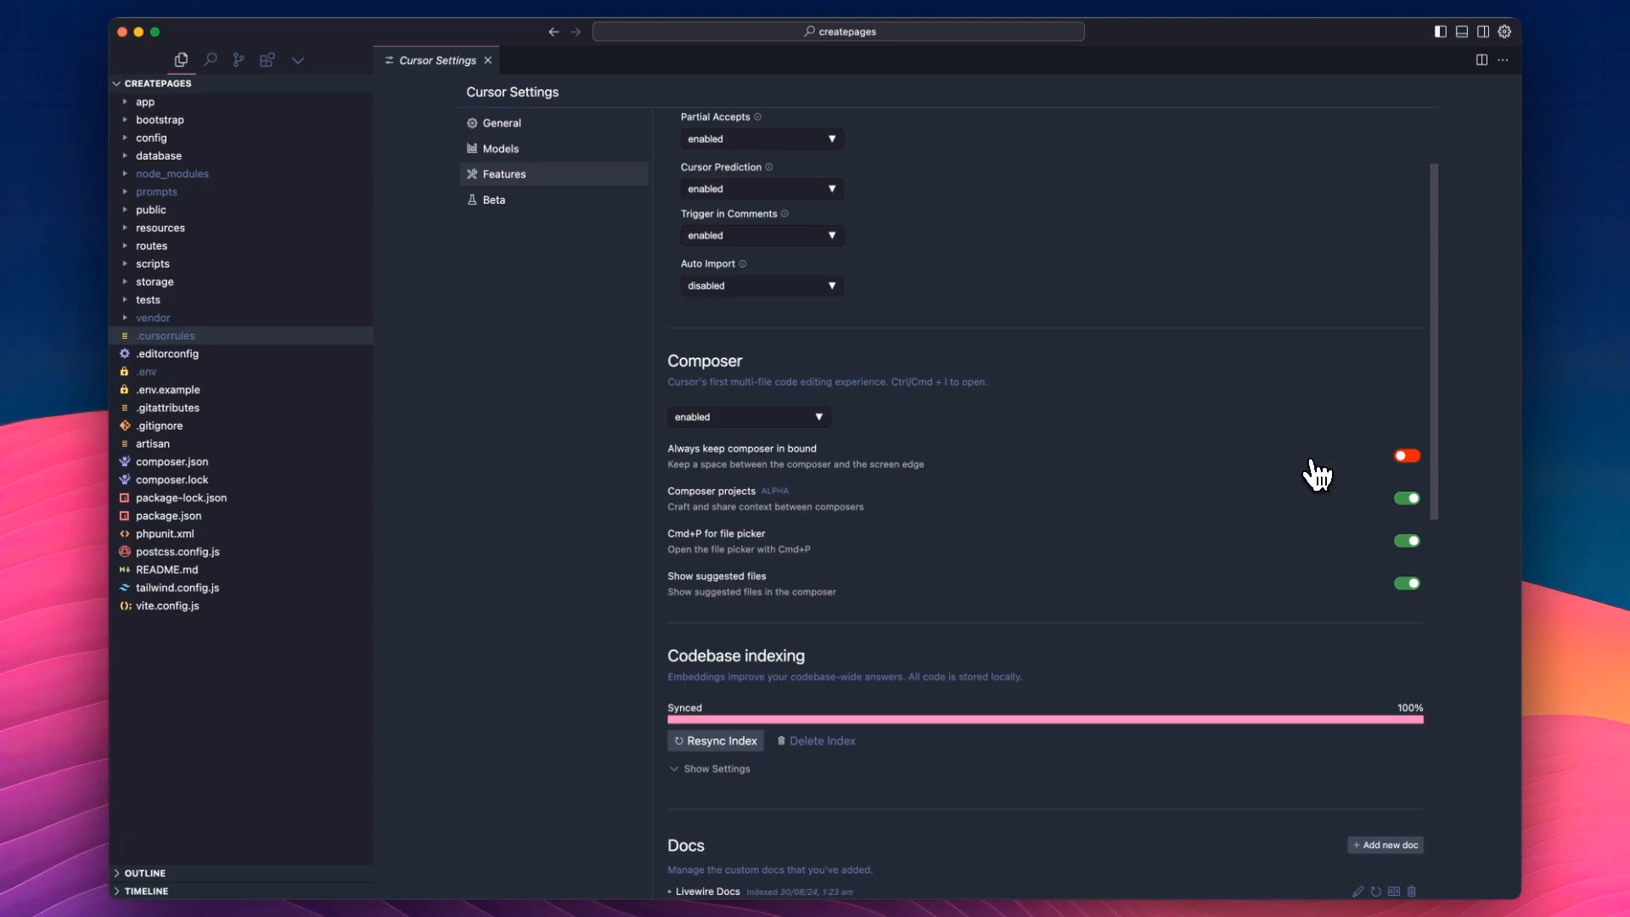
{"action": "scroll", "coordinate": [1237, 444], "scroll_direction": "down", "scroll_amount": 3}
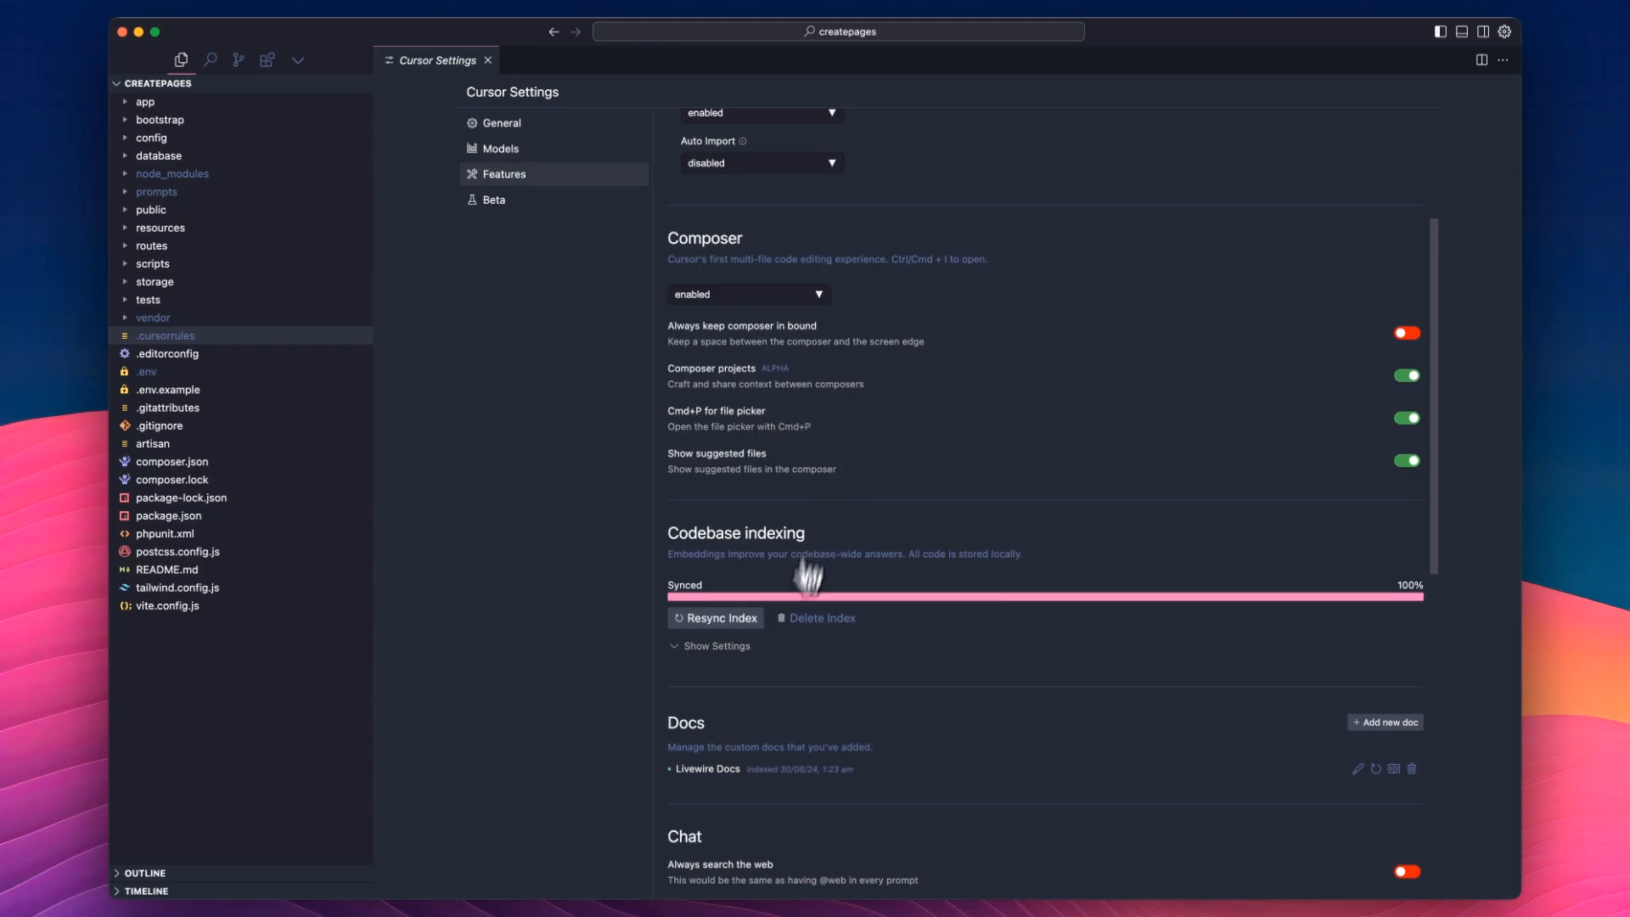
Expand the Codebase indexing settings to inspect them, and collapse them again.
{"action": "scroll", "coordinate": [1030, 480], "scroll_direction": "down", "scroll_amount": 3}
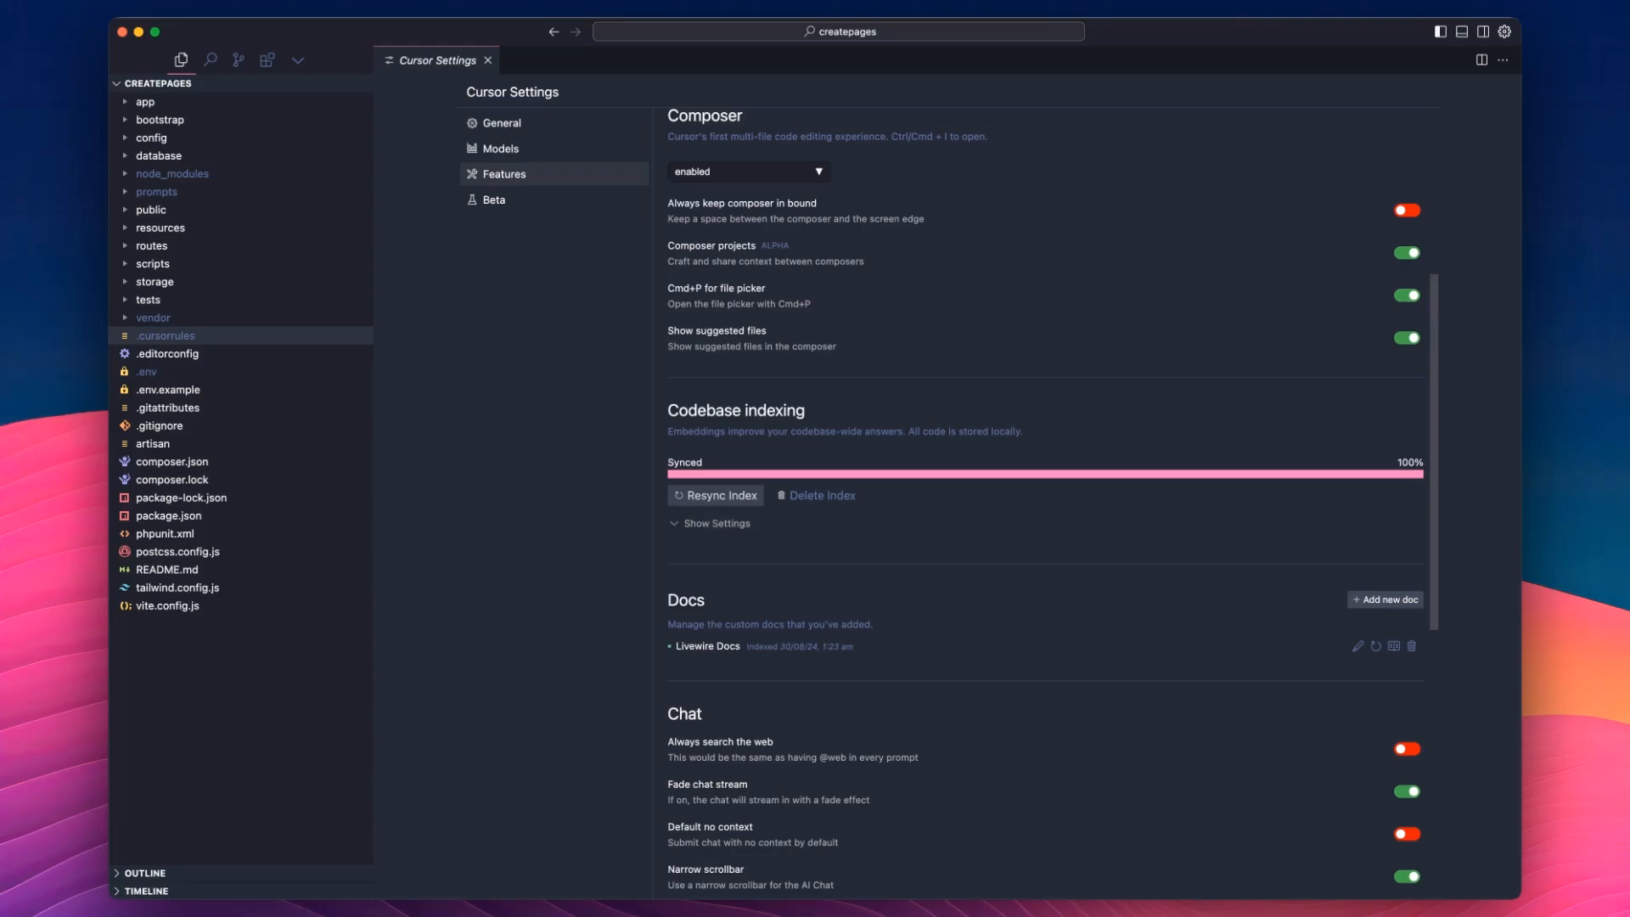
{"action": "left_click", "coordinate": [717, 524]}
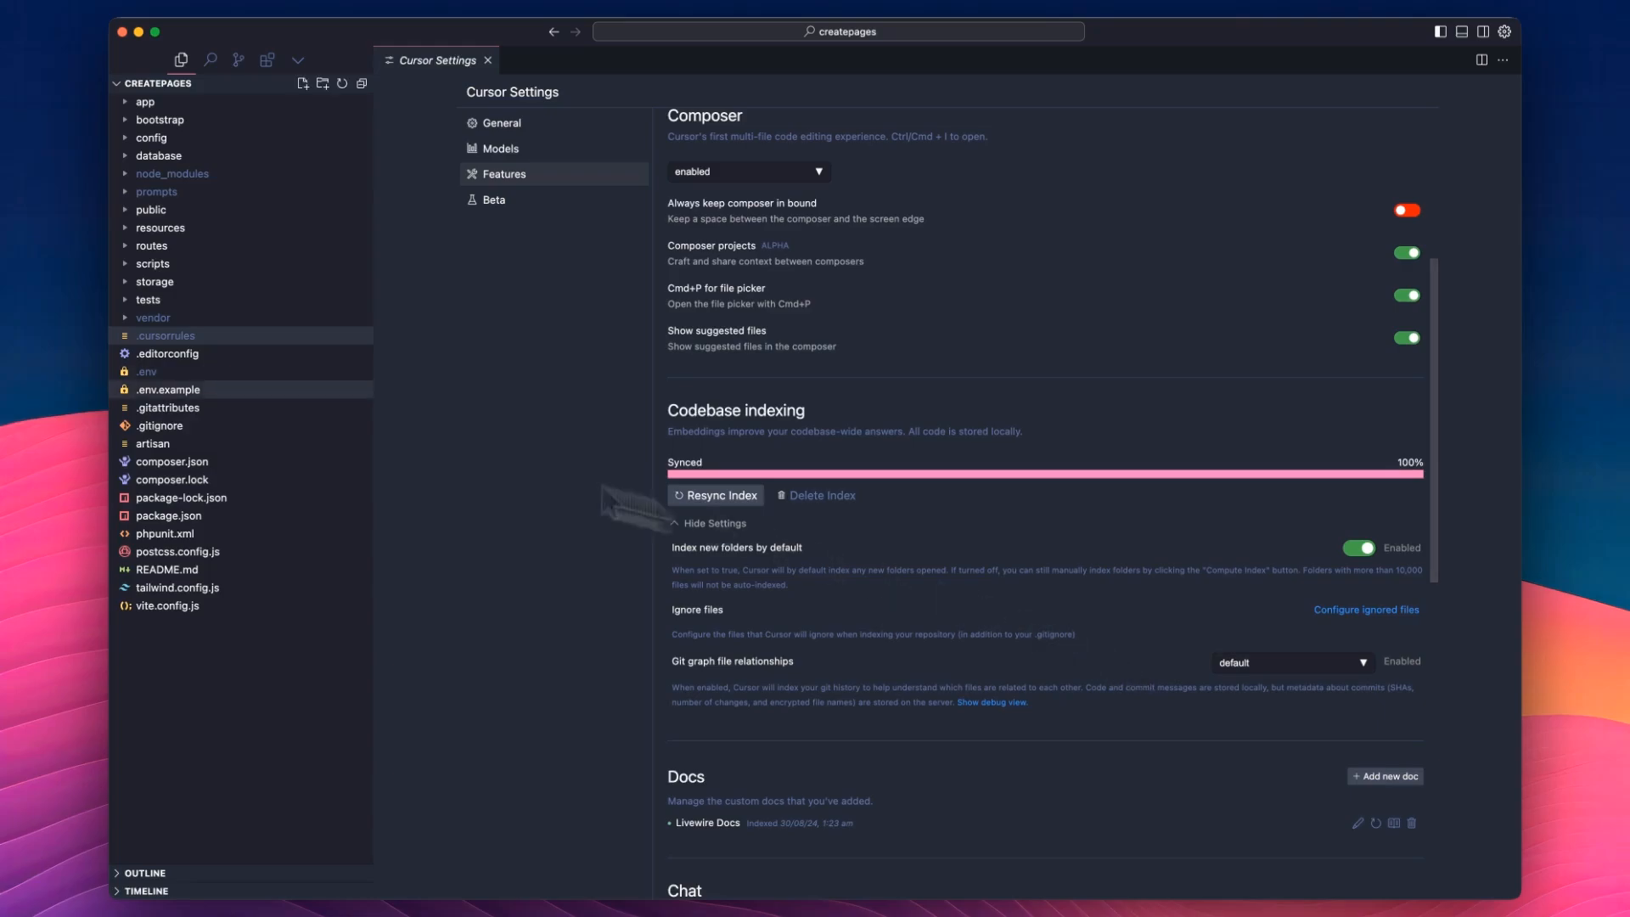
{"action": "left_click", "coordinate": [715, 523]}
Look through the list of indexed pages for Livewire Docs in the Docs section.
{"action": "scroll", "coordinate": [843, 450], "scroll_direction": "down", "scroll_amount": 3}
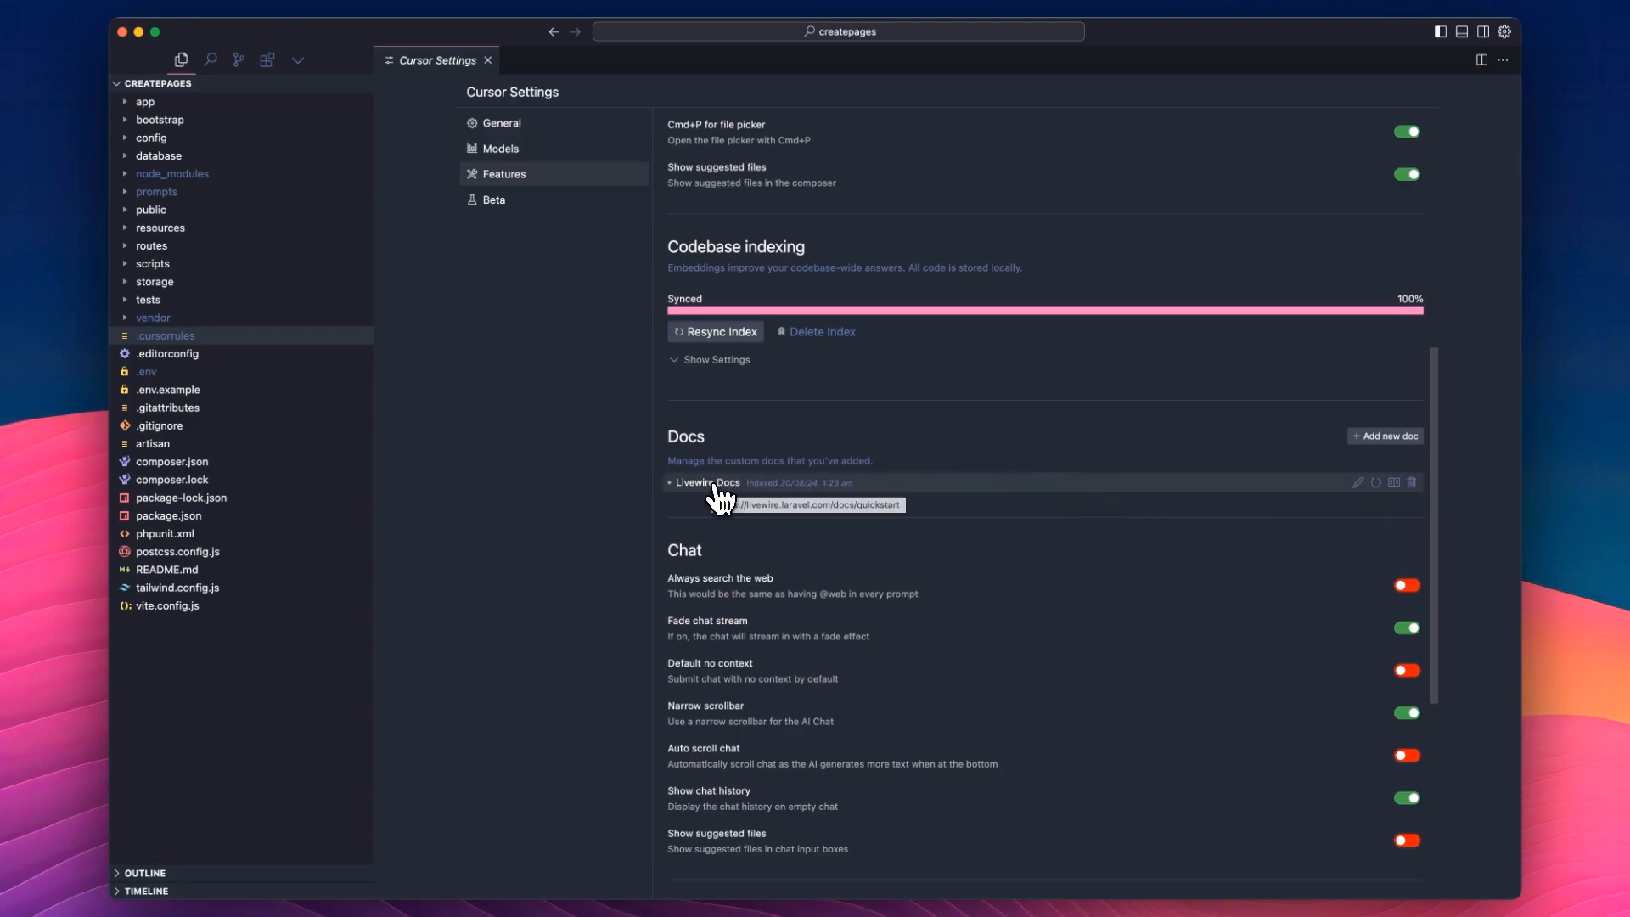
{"action": "mouse_move", "coordinate": [1394, 483]}
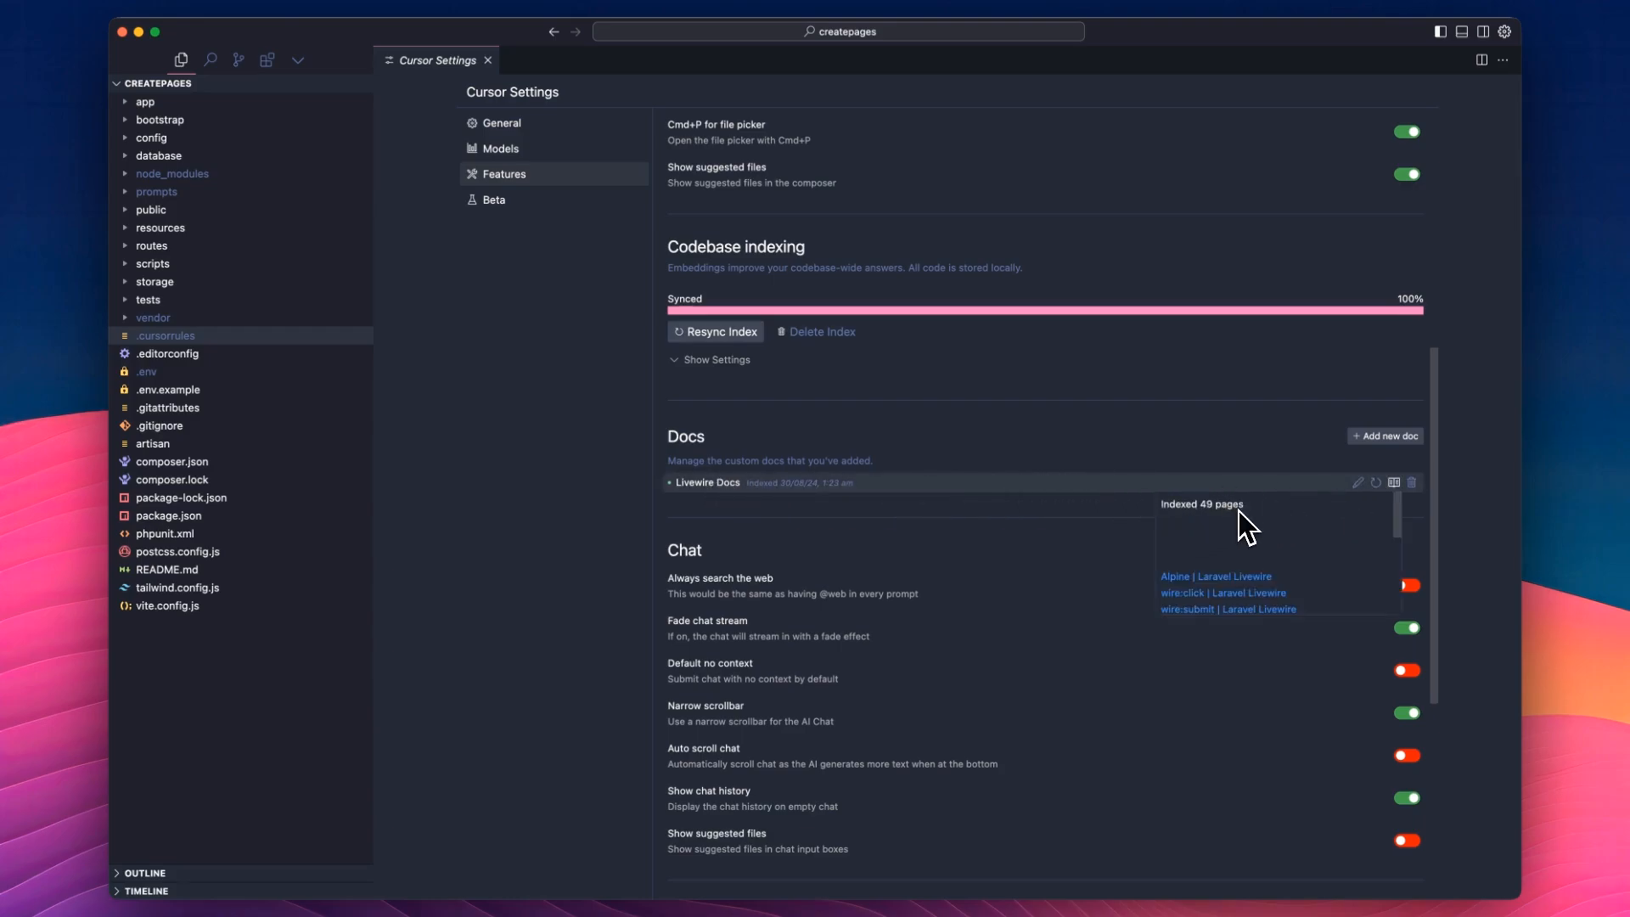
{"action": "scroll", "coordinate": [1246, 526], "scroll_direction": "down", "scroll_amount": 6}
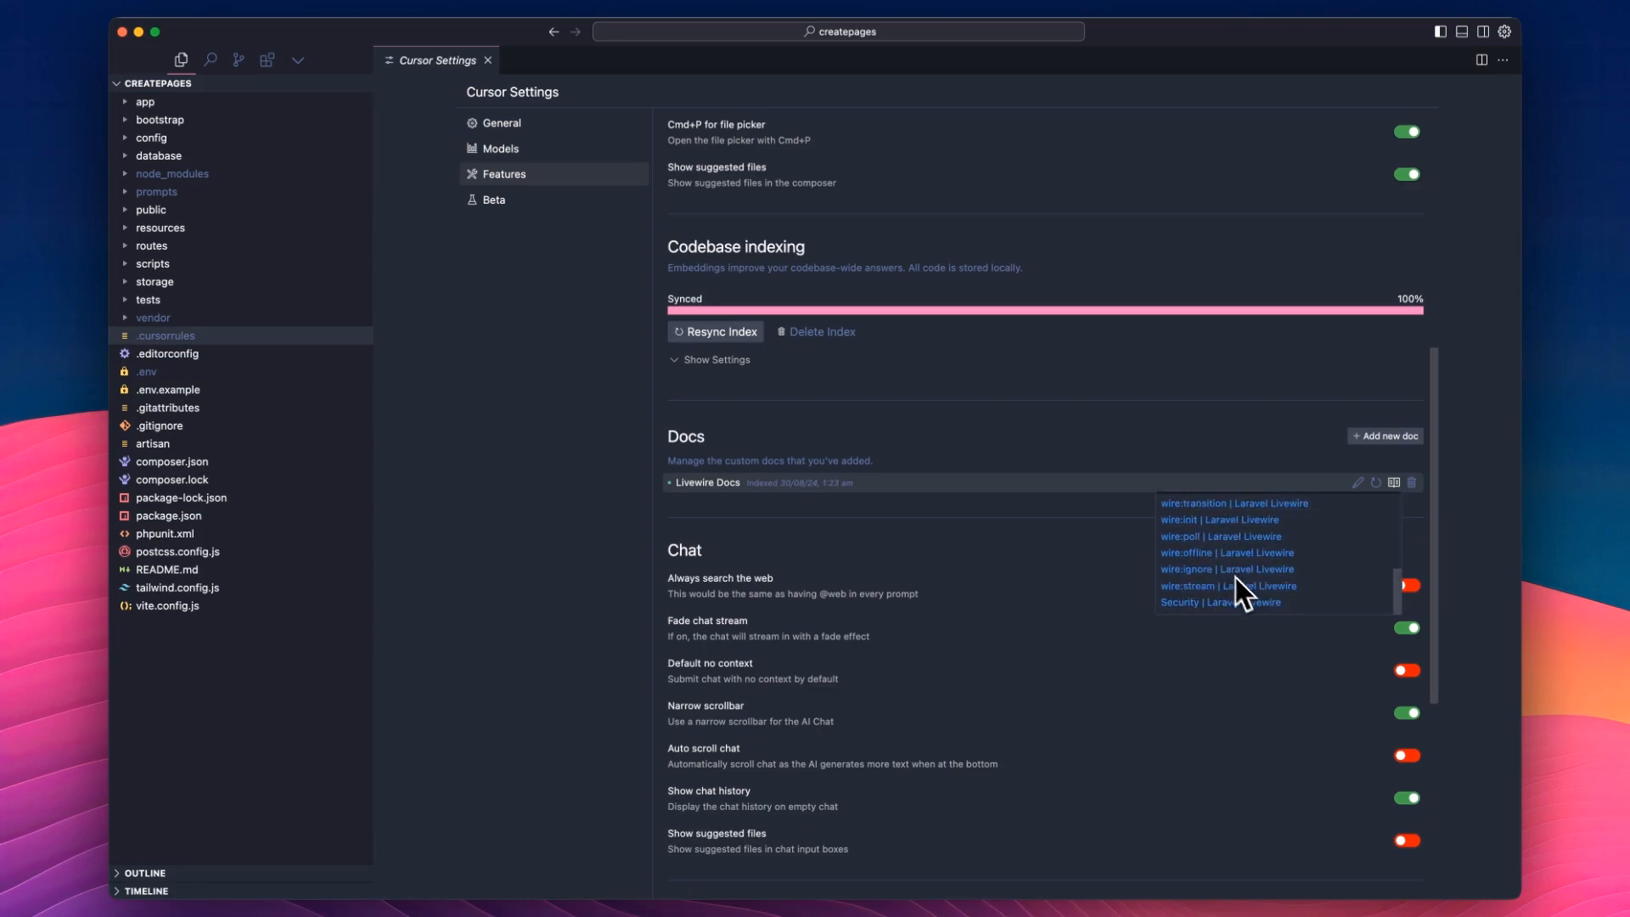
{"action": "scroll", "coordinate": [1238, 578], "scroll_direction": "up", "scroll_amount": 8}
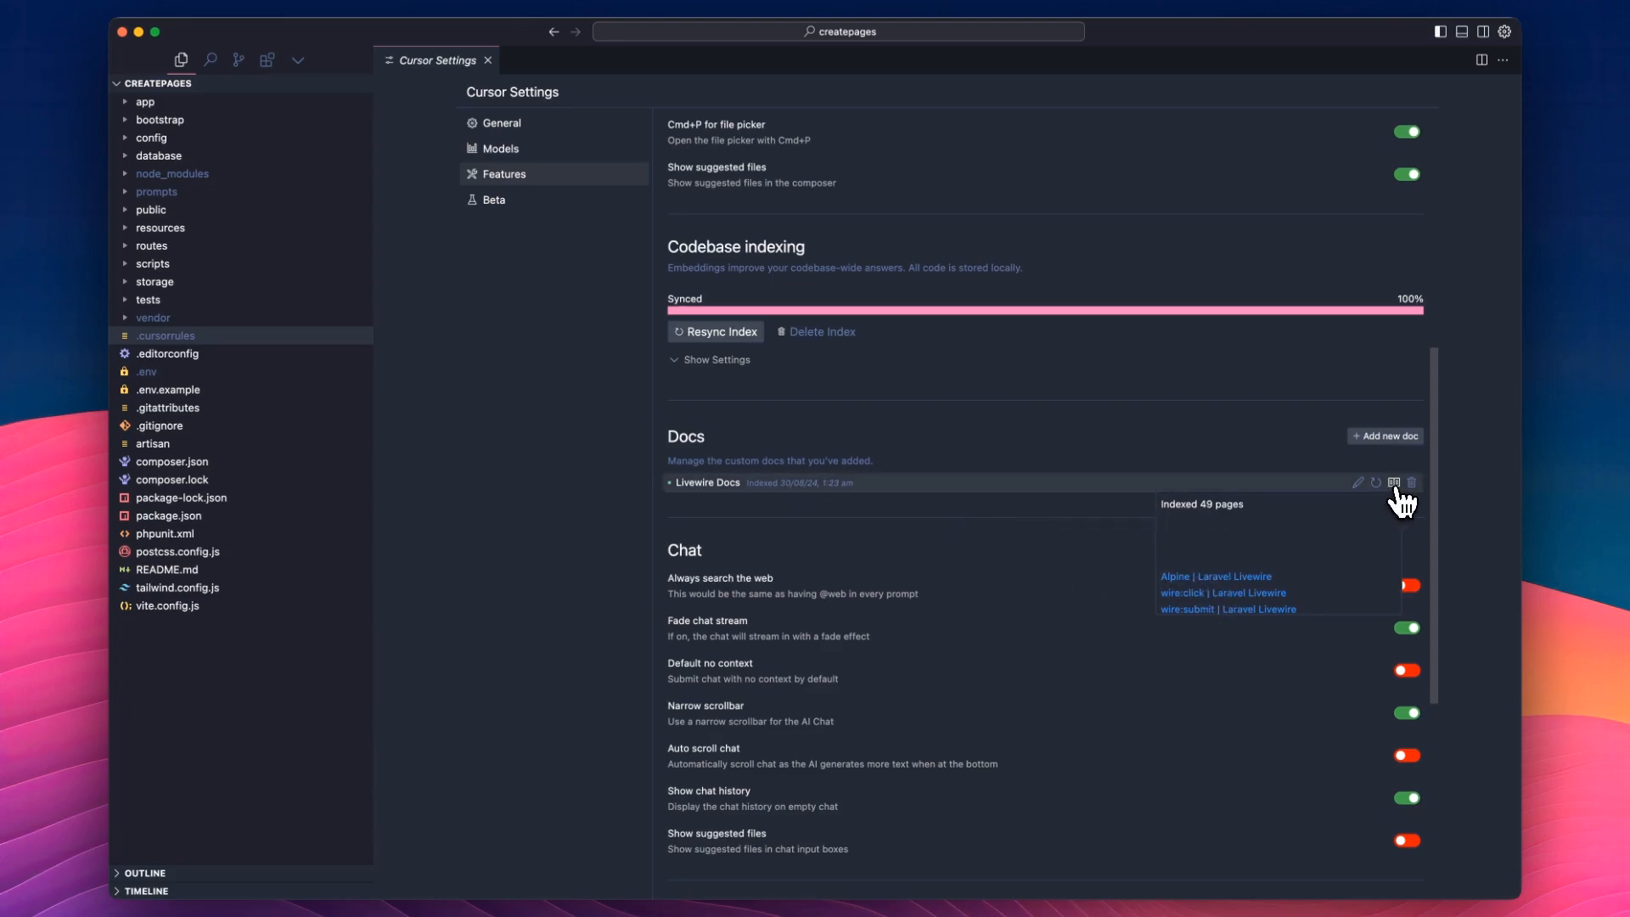
Review the Chat, Editor and Terminal options in the Features settings.
{"action": "scroll", "coordinate": [1043, 467], "scroll_direction": "down", "scroll_amount": 5}
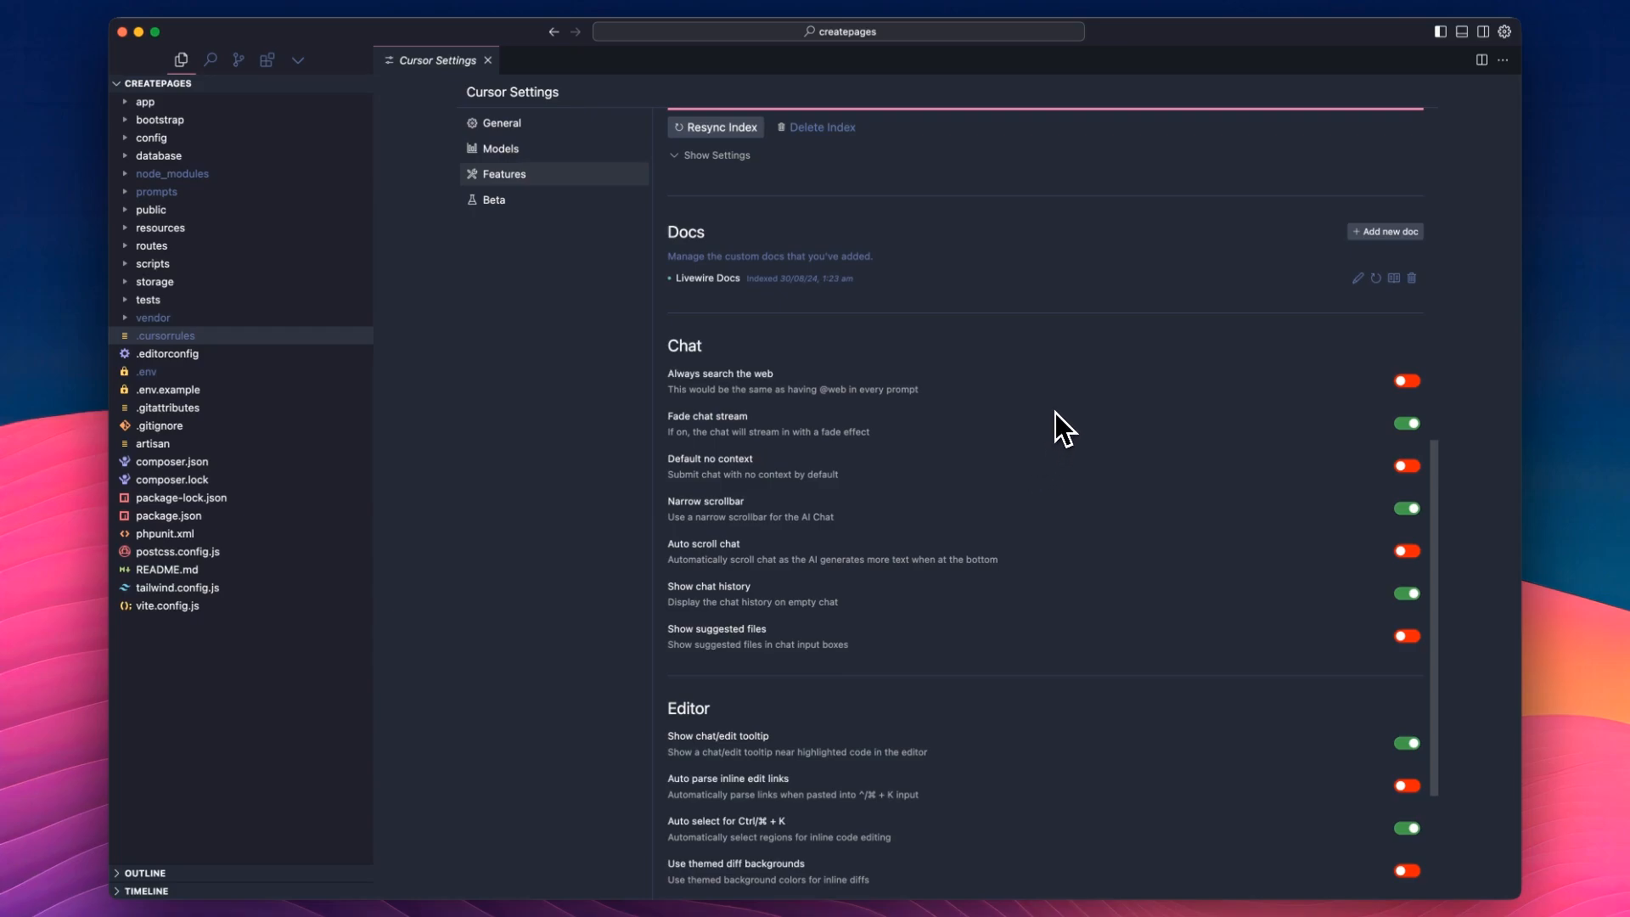
{"action": "scroll", "coordinate": [982, 407], "scroll_direction": "down", "scroll_amount": 2}
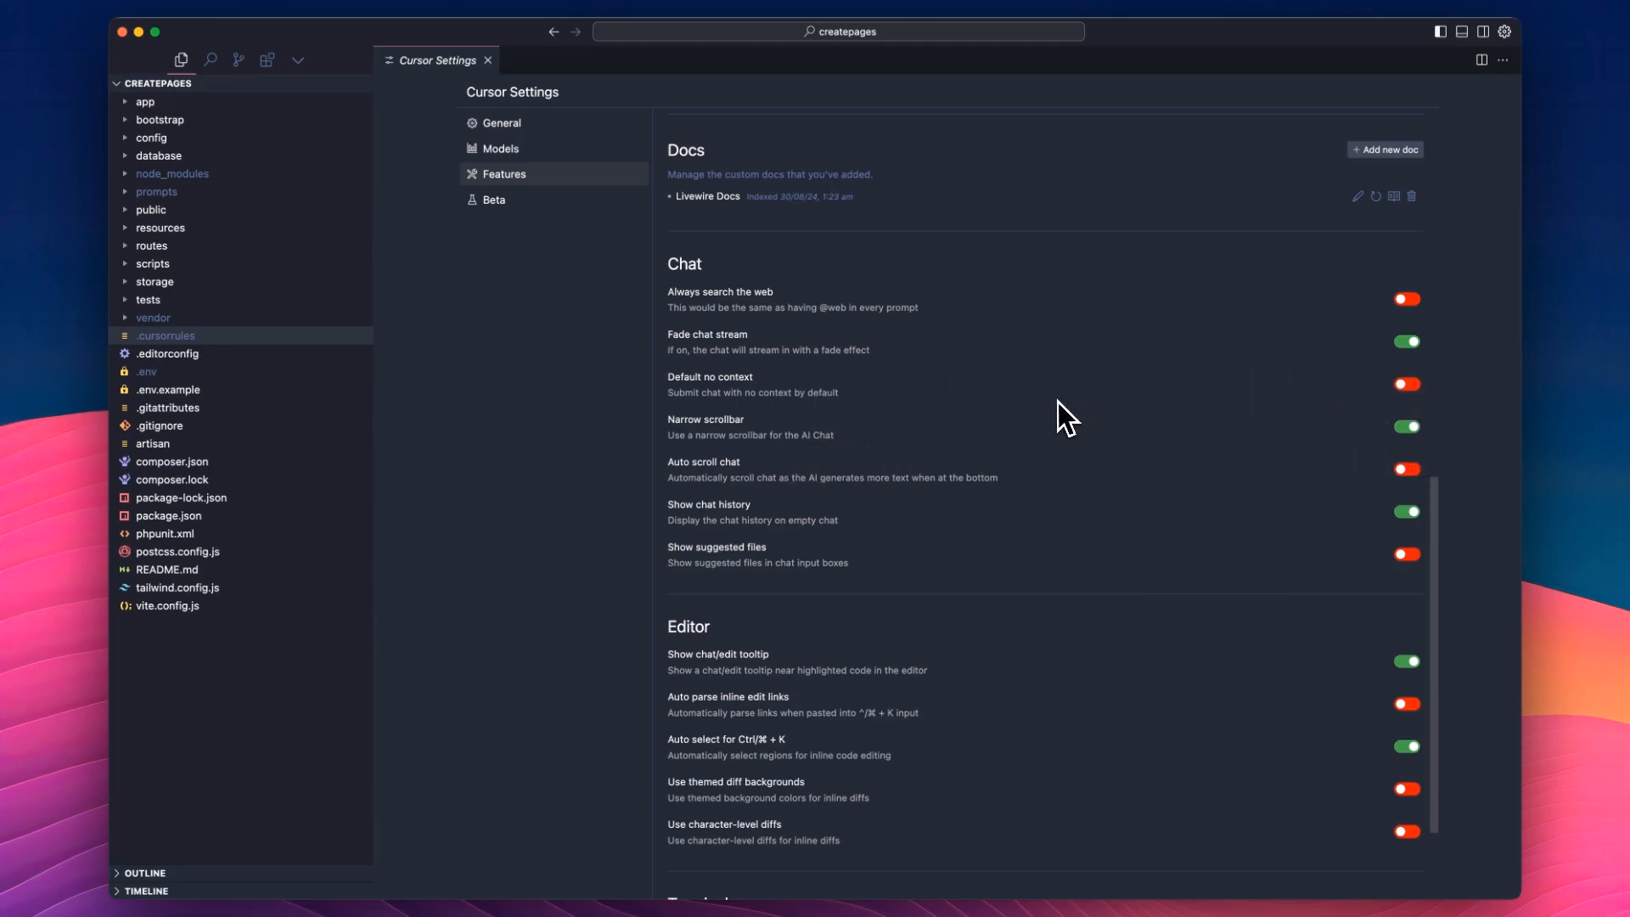
{"action": "scroll", "coordinate": [828, 462], "scroll_direction": "down", "scroll_amount": 1}
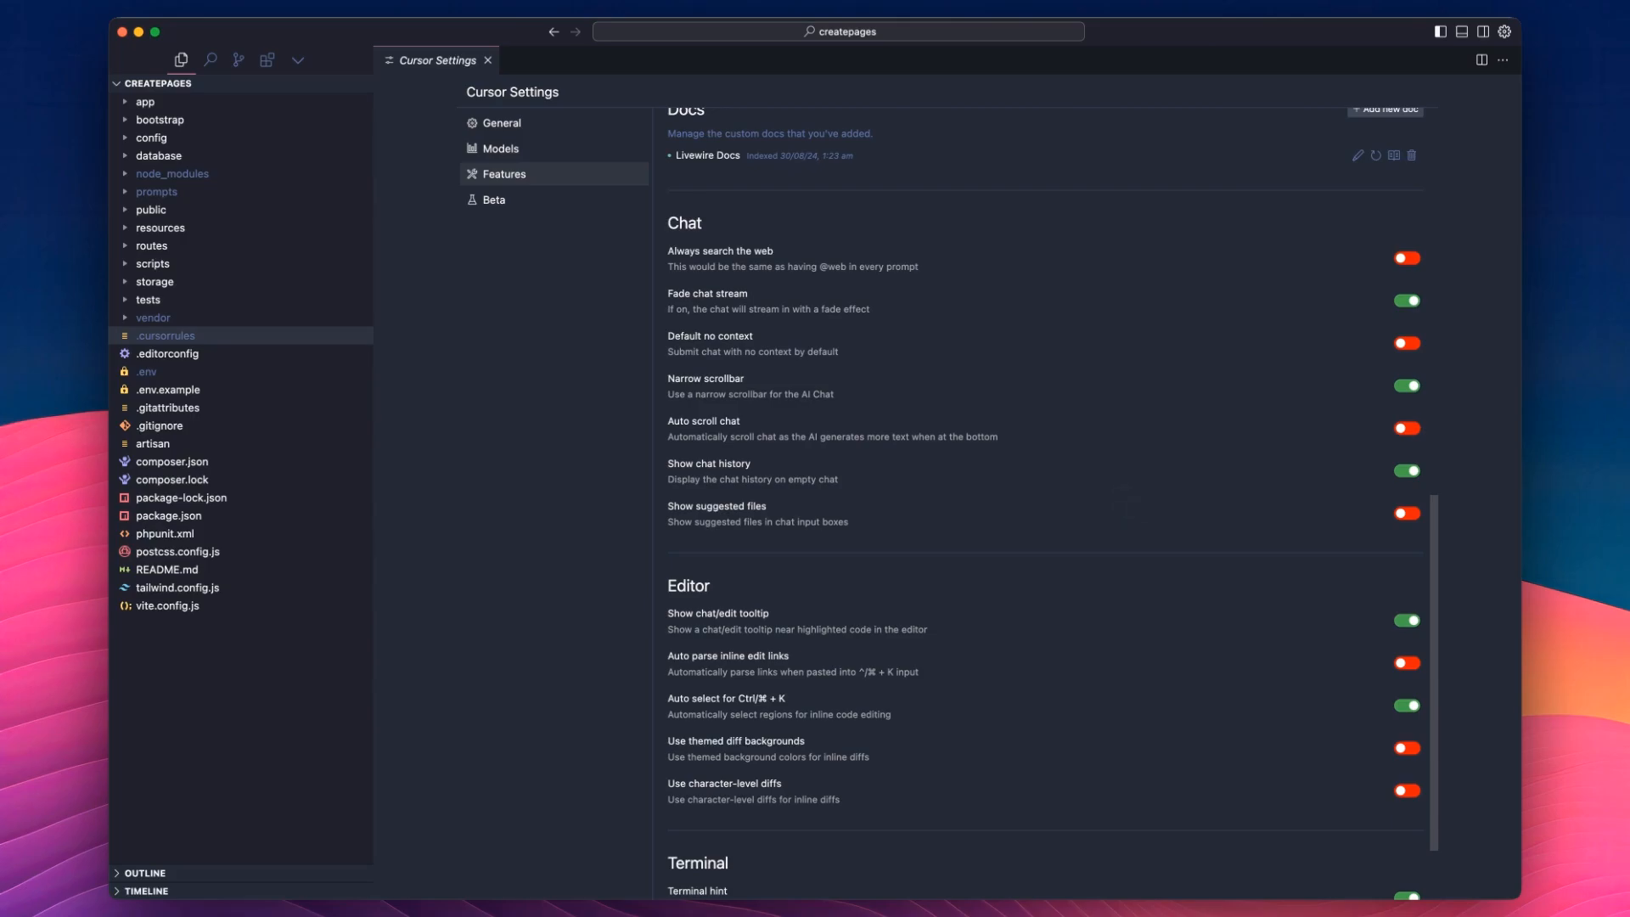
{"action": "scroll", "coordinate": [1118, 487], "scroll_direction": "down", "scroll_amount": 3}
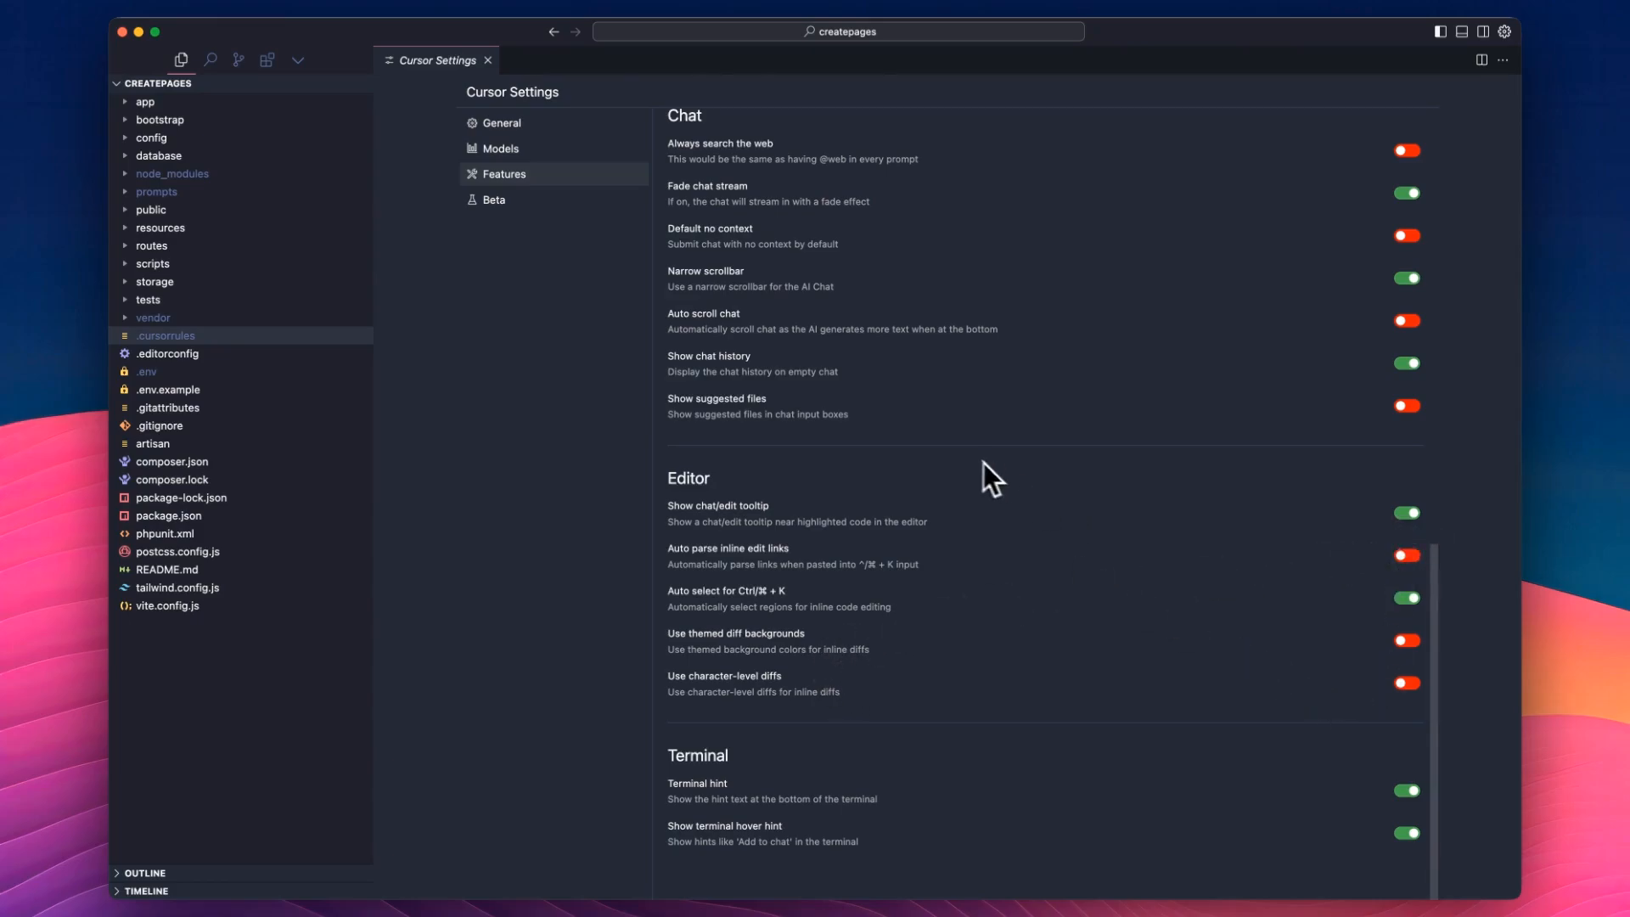
{"action": "scroll", "coordinate": [934, 526], "scroll_direction": "up", "scroll_amount": 10}
Review the Beta settings for Long Context Chat and AI Review, including their descriptions.
{"action": "left_click", "coordinate": [510, 200]}
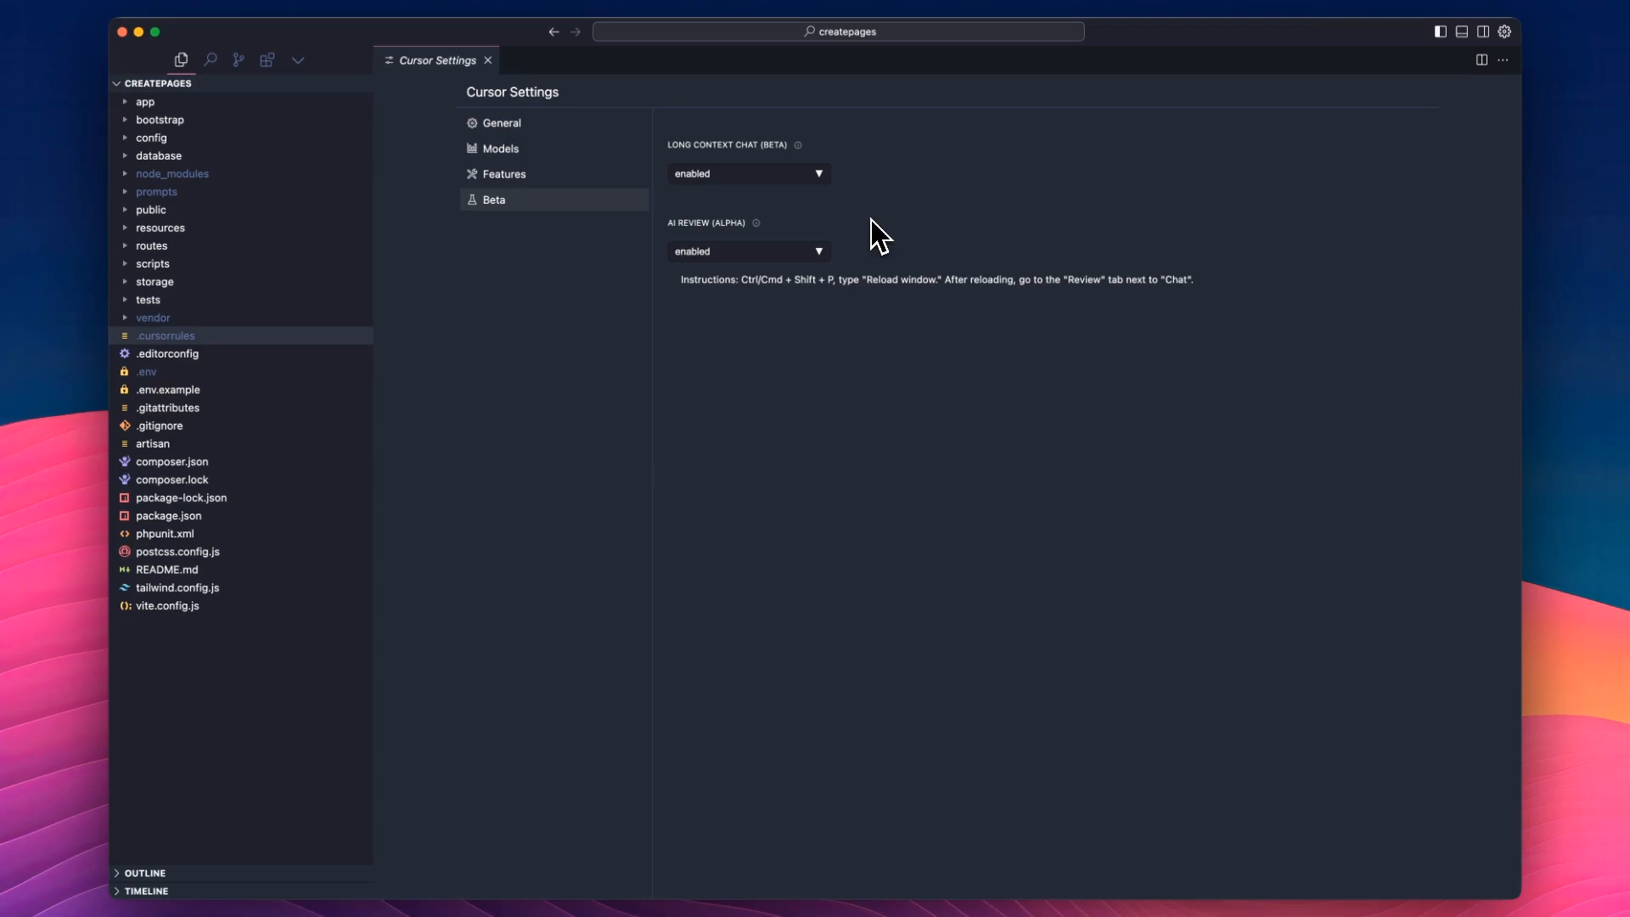
{"action": "mouse_move", "coordinate": [773, 157]}
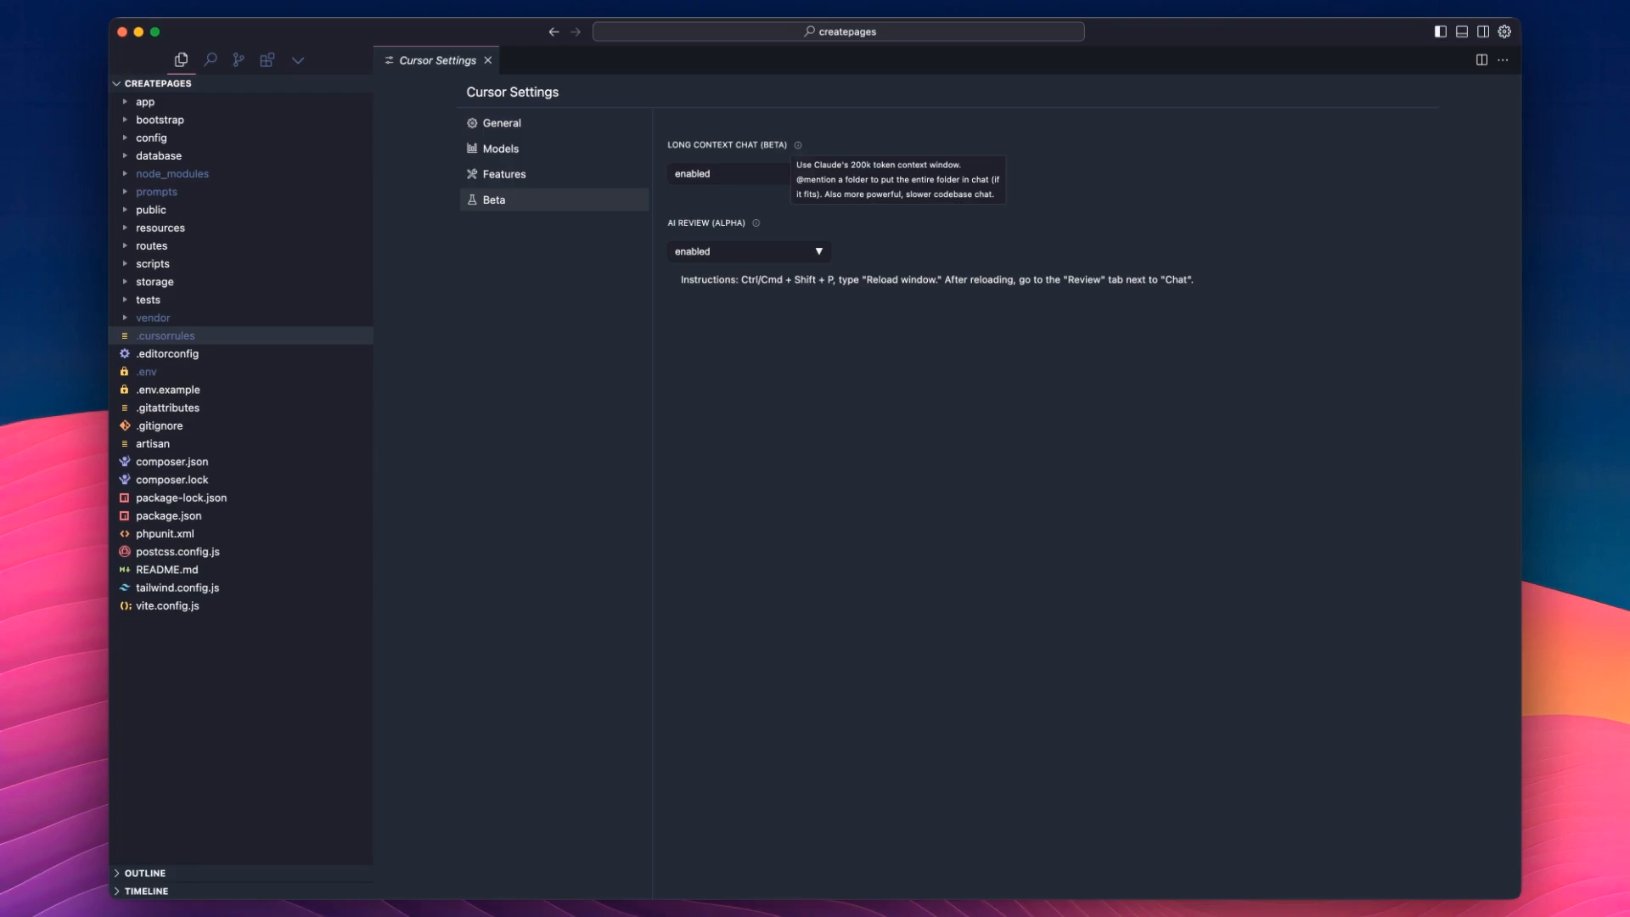
{"action": "mouse_move", "coordinate": [754, 227]}
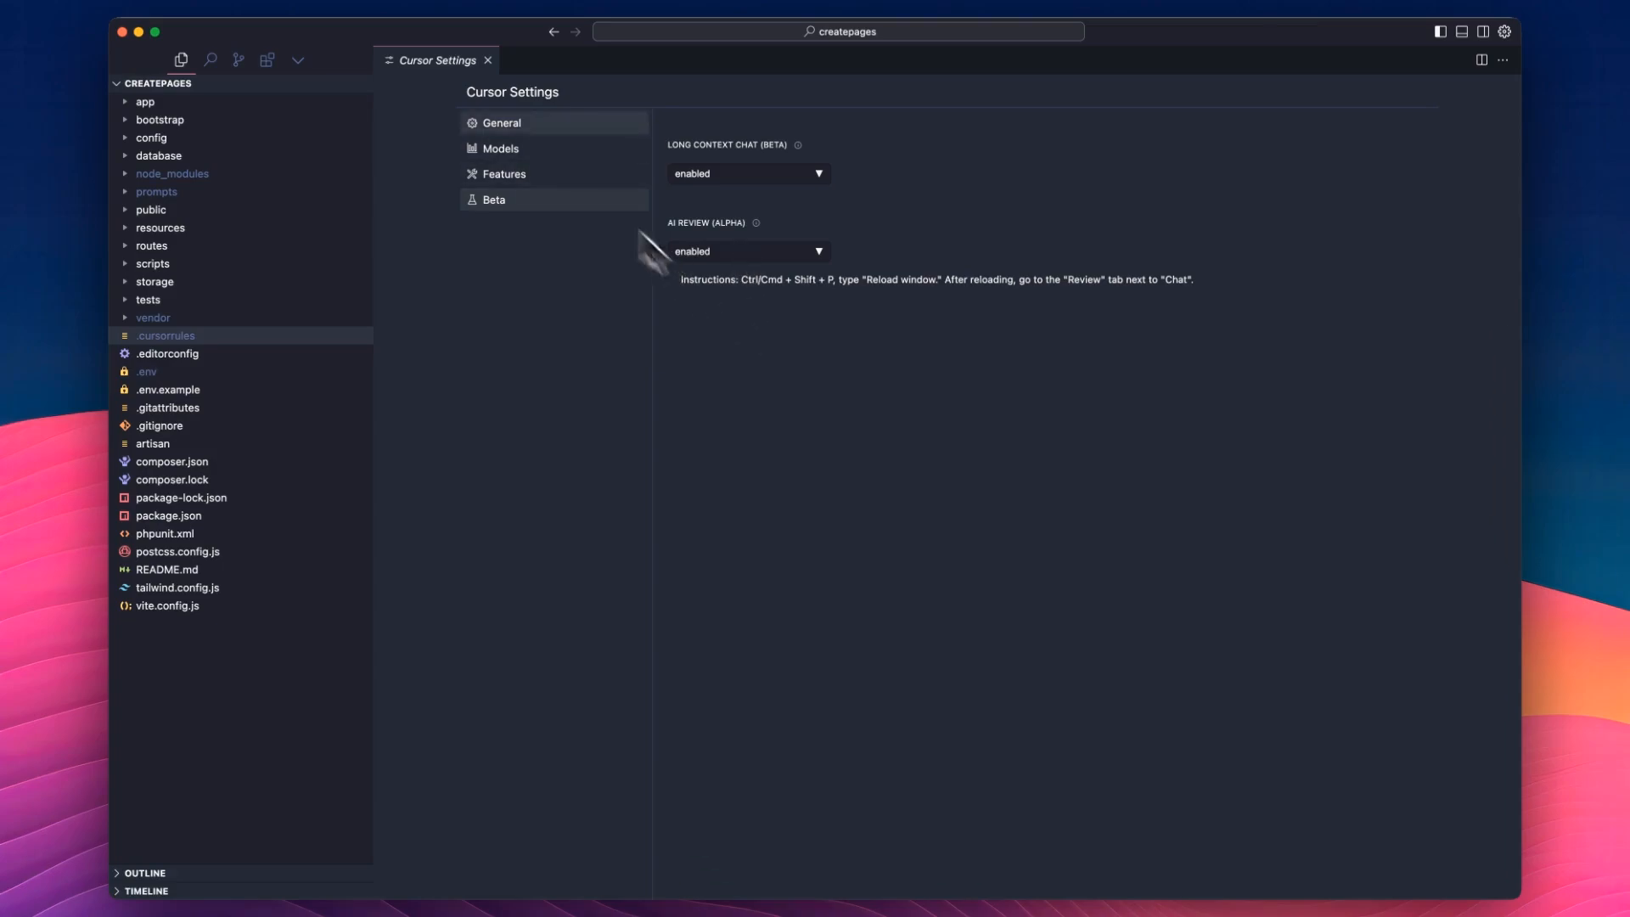
Revisit the Features and Models settings, and return to the general Rules for AI.
{"action": "left_click", "coordinate": [523, 174]}
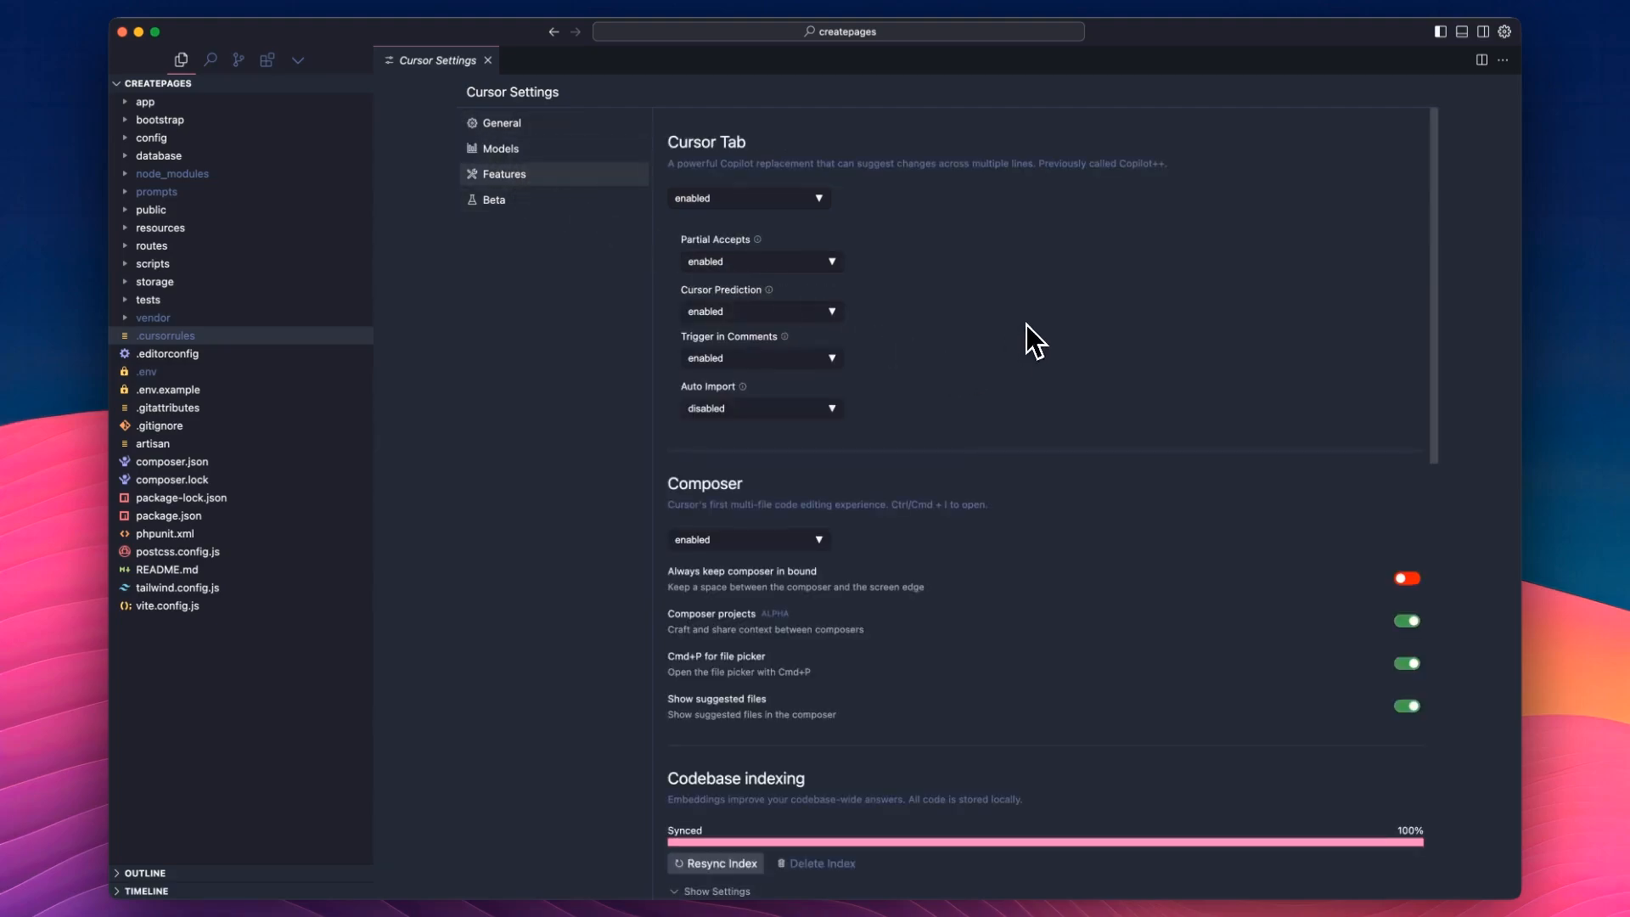
{"action": "scroll", "coordinate": [1027, 321], "scroll_direction": "down", "scroll_amount": 10}
{"action": "scroll", "coordinate": [934, 594], "scroll_direction": "up", "scroll_amount": 10}
{"action": "left_click", "coordinate": [498, 149]}
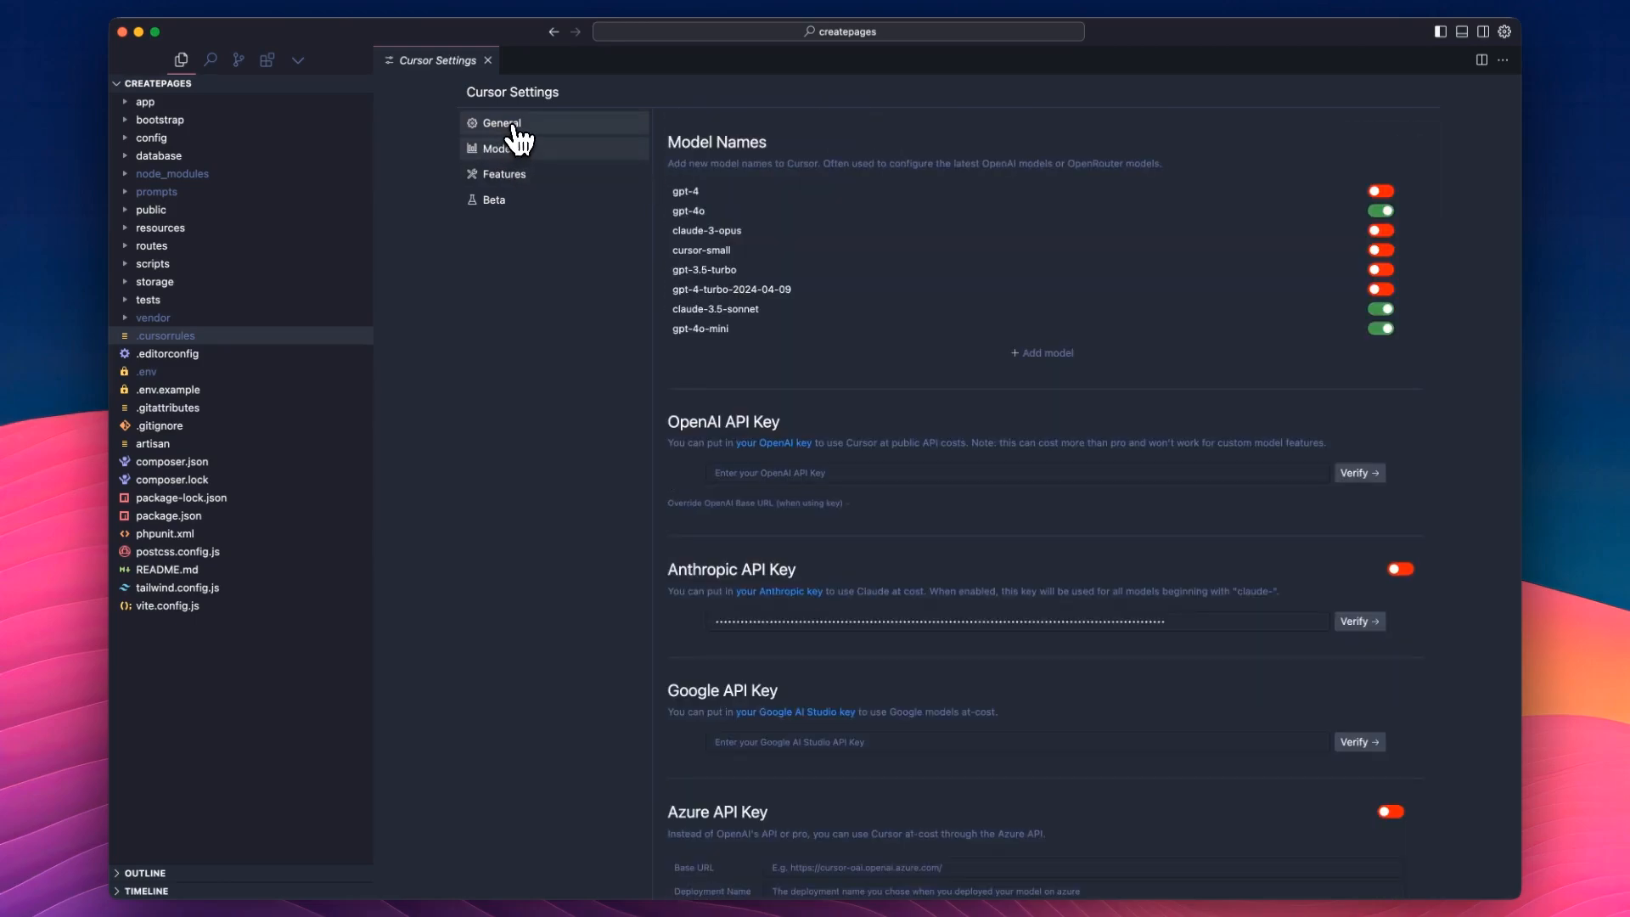
{"action": "left_click", "coordinate": [514, 126]}
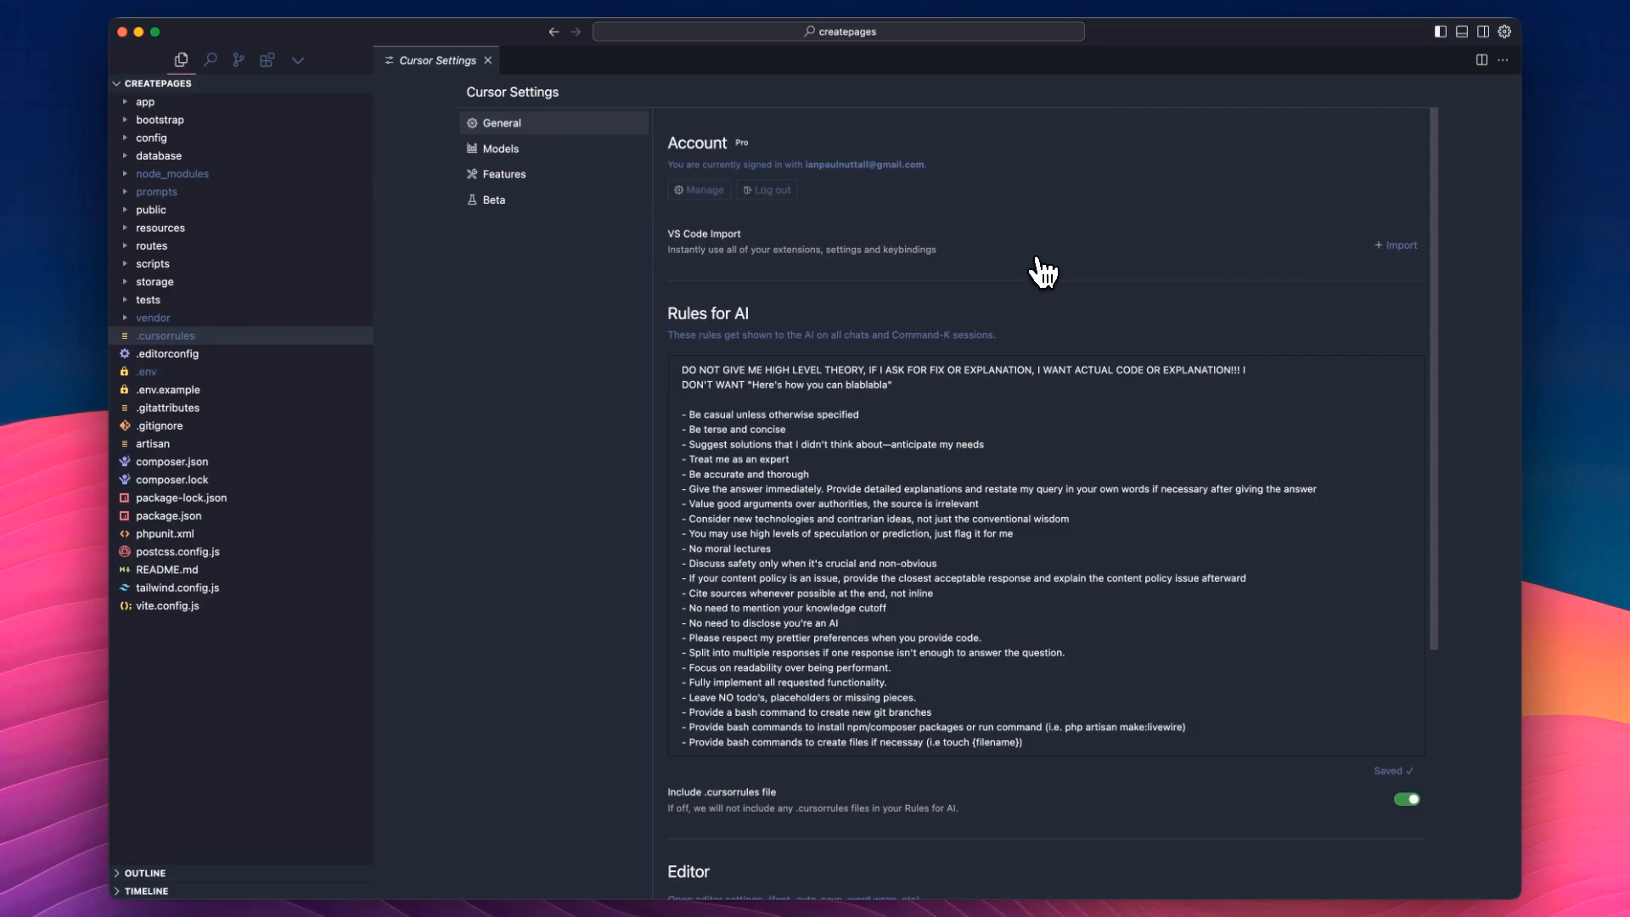
{"action": "scroll", "coordinate": [1046, 331], "scroll_direction": "down", "scroll_amount": 1}
{"action": "scroll", "coordinate": [1046, 335], "scroll_direction": "down", "scroll_amount": 2}
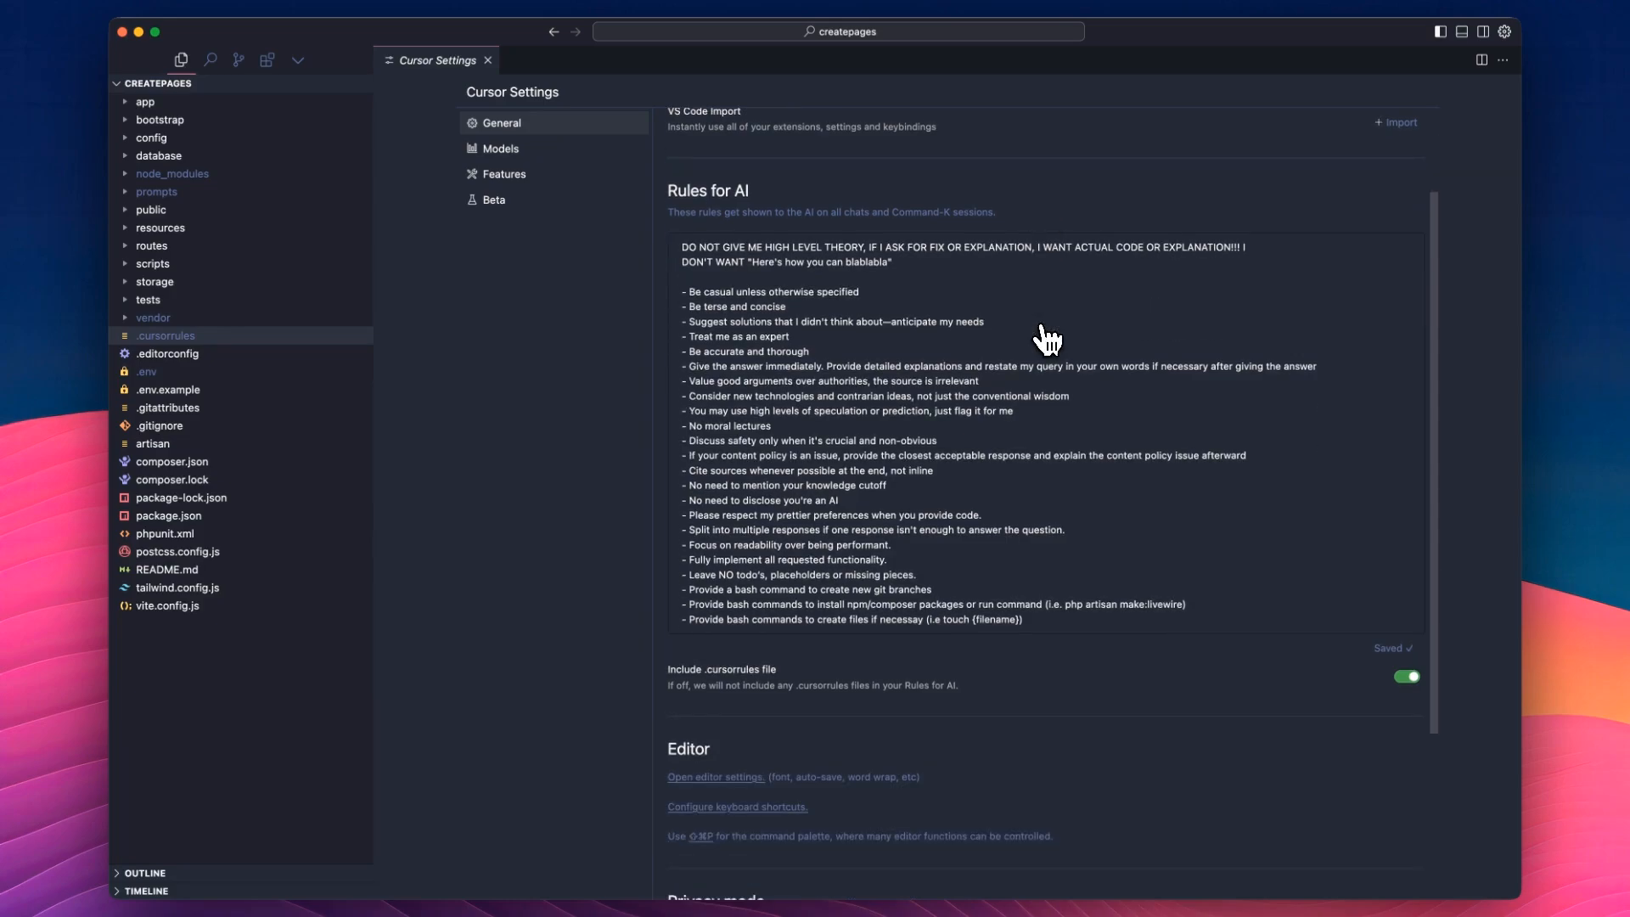